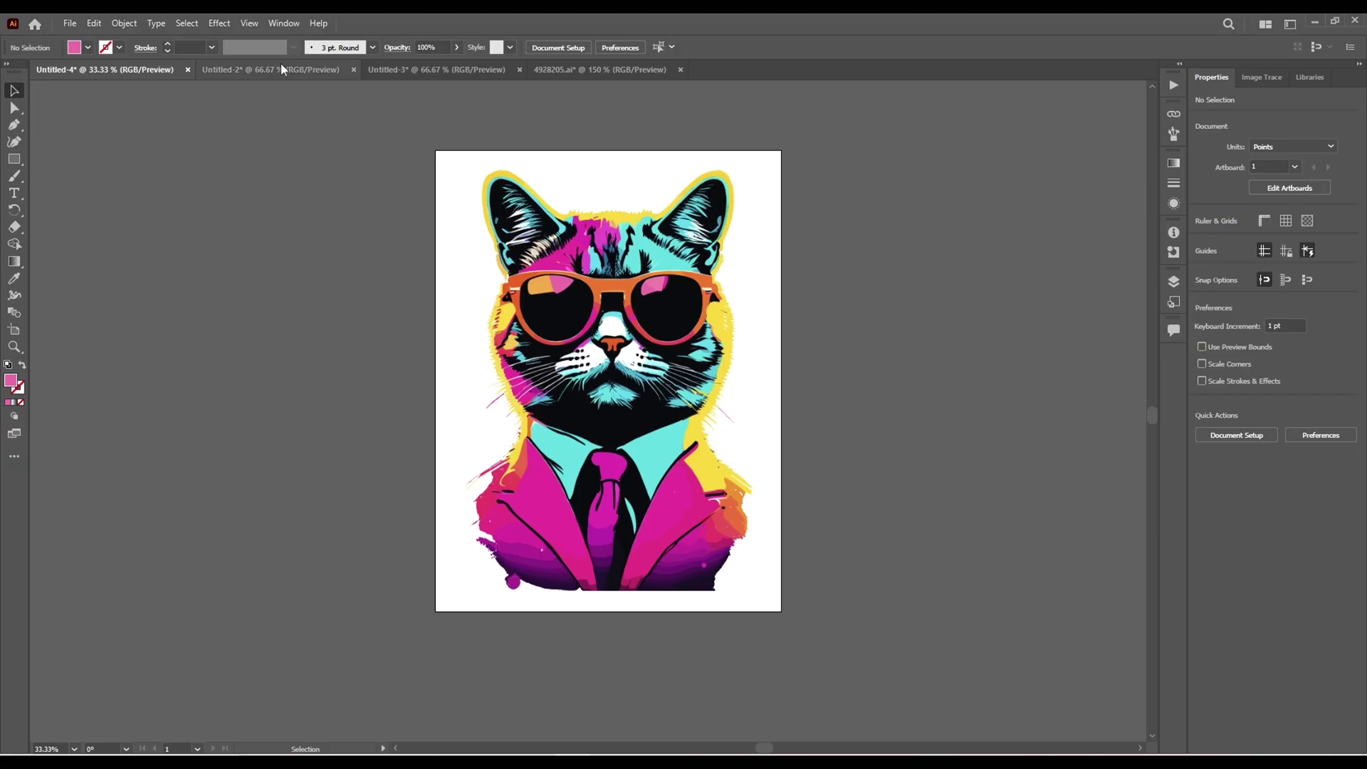
# In Untitled-2, move the linked x0.png icon up and right to X 704.4 px, Y 403.08 px
pyautogui.click(272, 68)
pyautogui.moveTo(566, 374)
pyautogui.mouseDown()
pyautogui.moveTo(600, 248)
pyautogui.moveTo(574, 321)
pyautogui.moveTo(576, 388)
pyautogui.mouseUp()
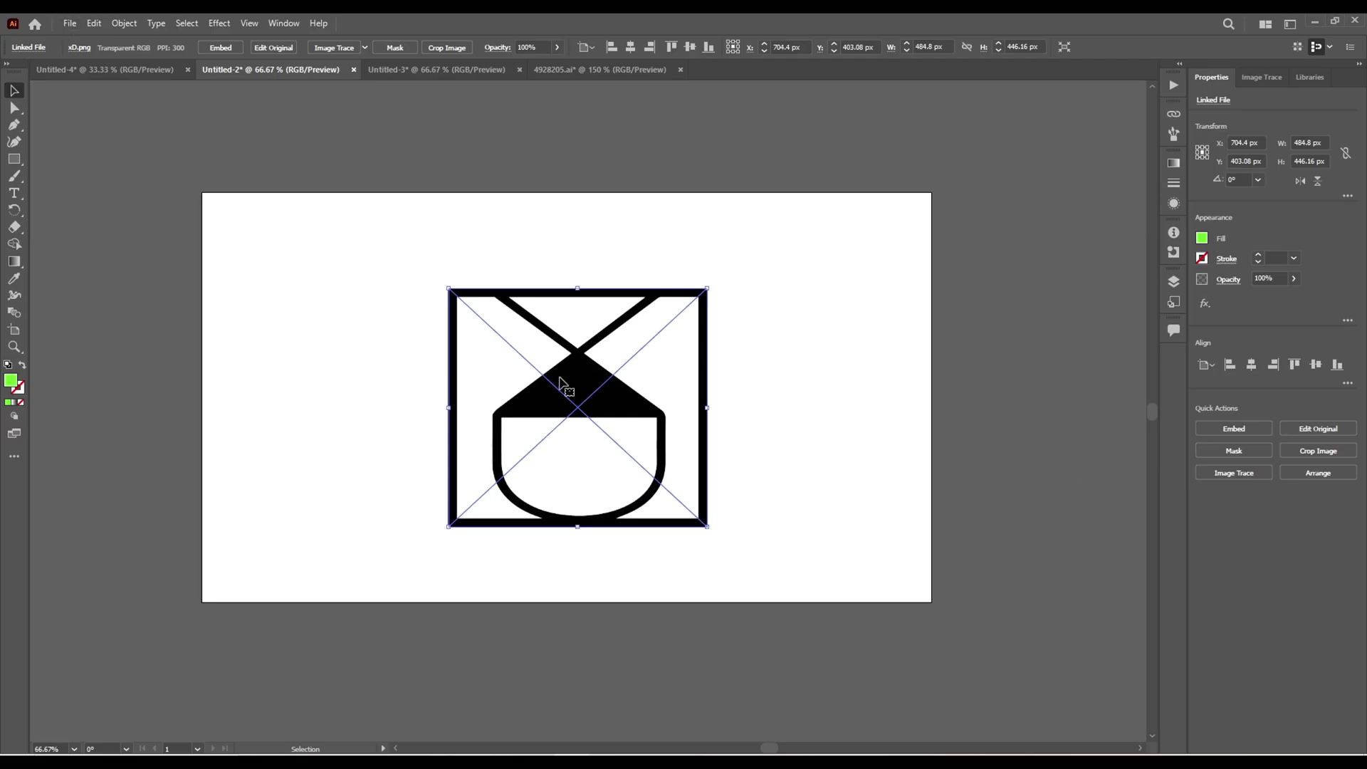
# Image-trace the boxed icon image, accepting the slow-tracing warning
pyautogui.click(124, 22)
pyautogui.moveTo(170, 489)
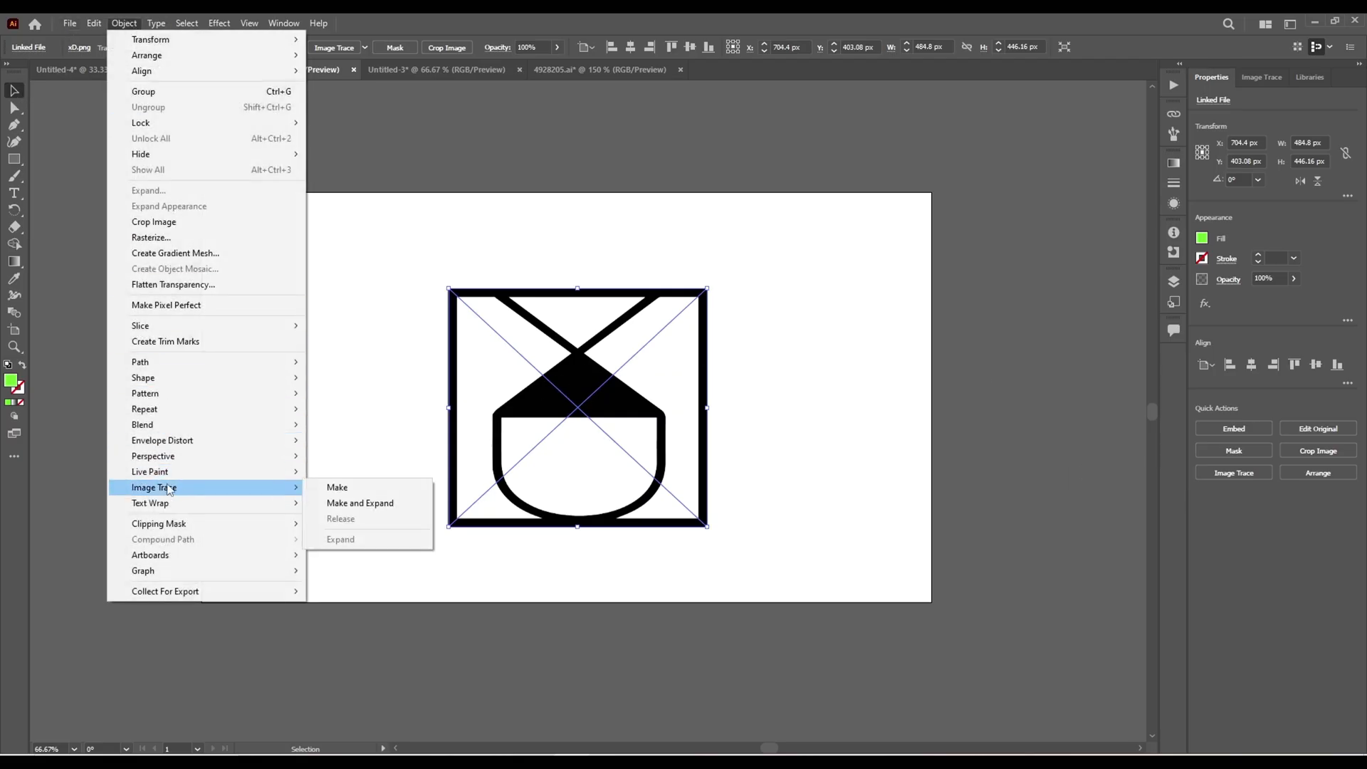
pyautogui.click(355, 488)
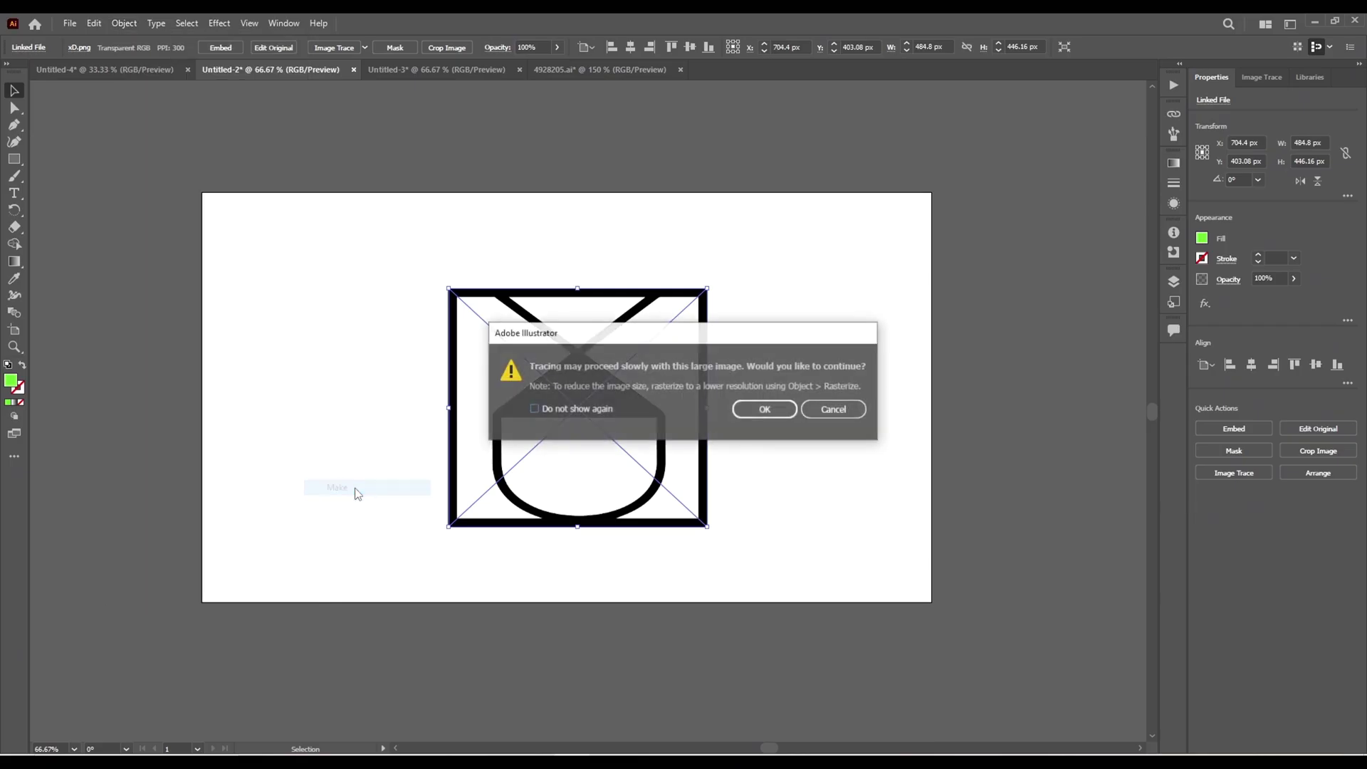
pyautogui.click(775, 413)
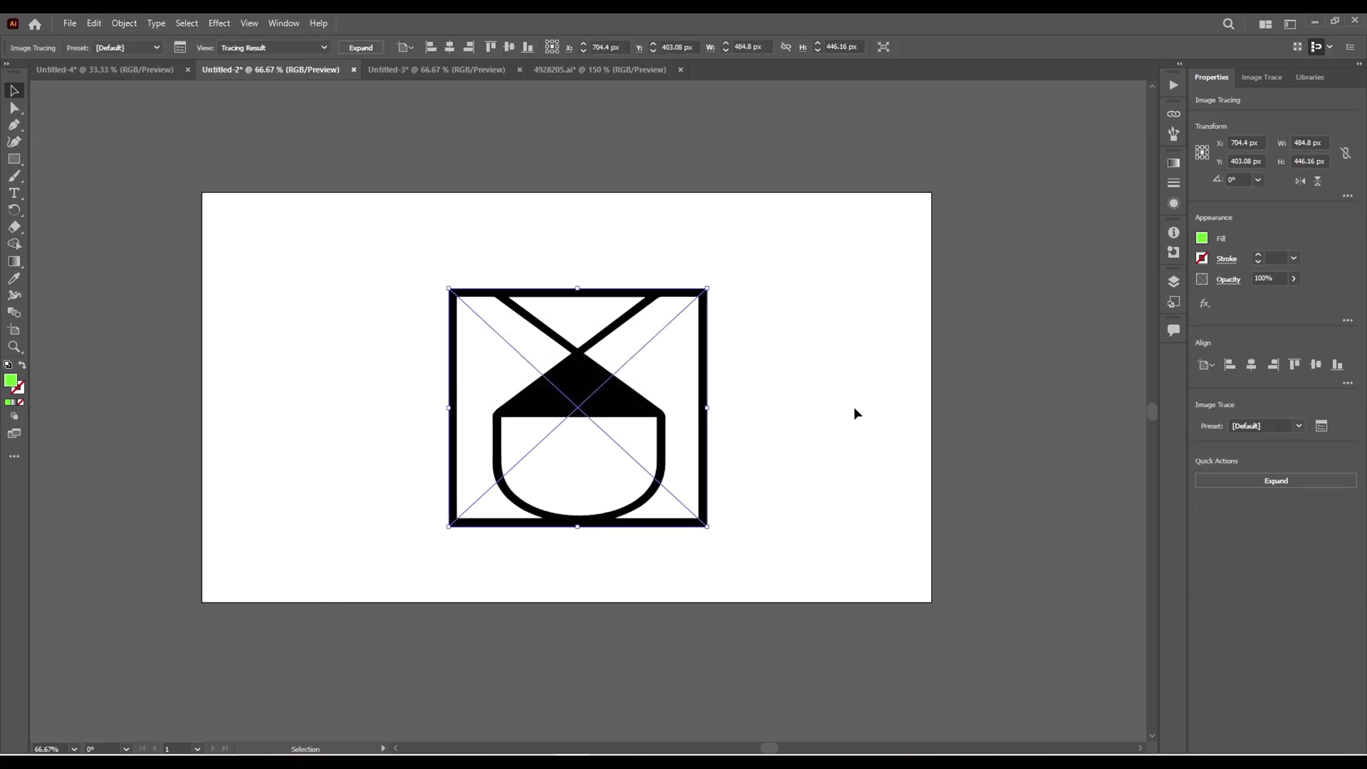
# Apply the Black and White Logo preset with Ignore White, and nudge the icon down to Y 416.08 px
pyautogui.click(1321, 426)
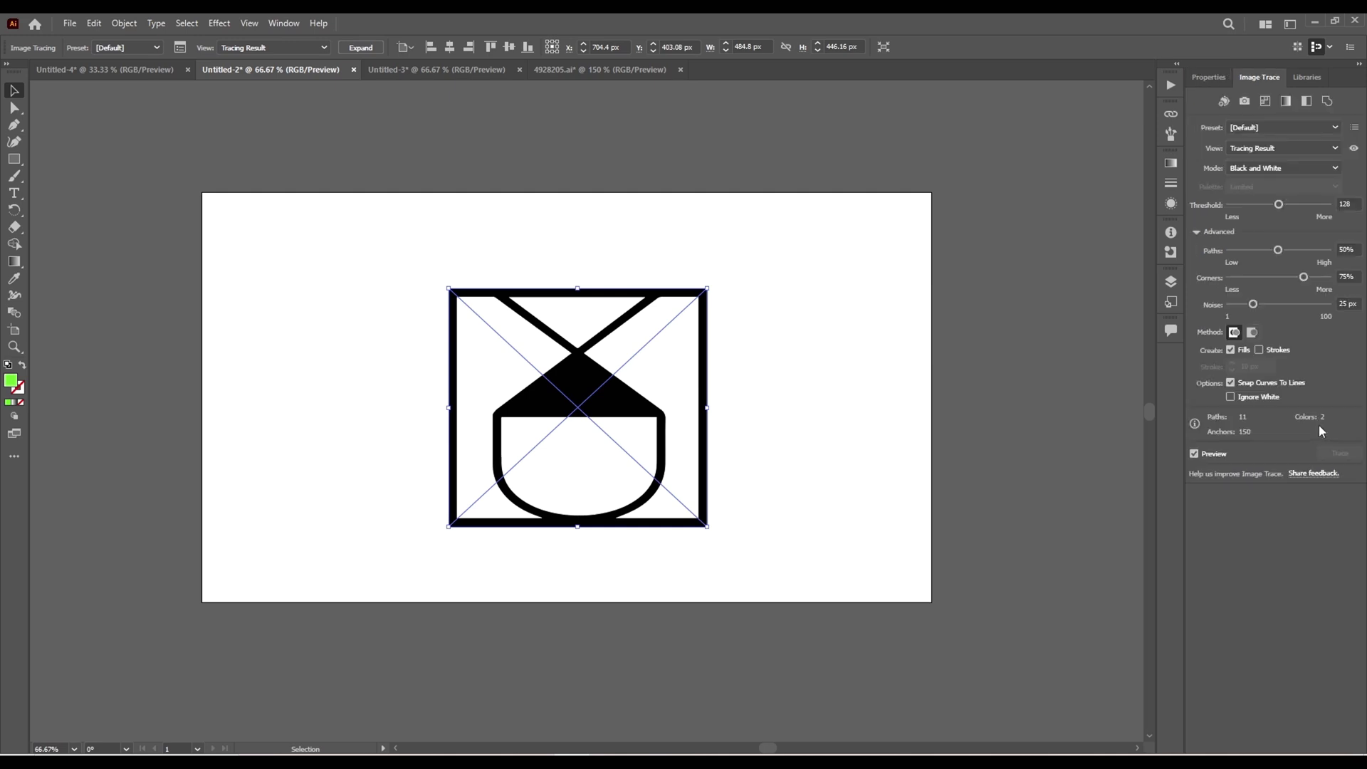
pyautogui.click(1251, 129)
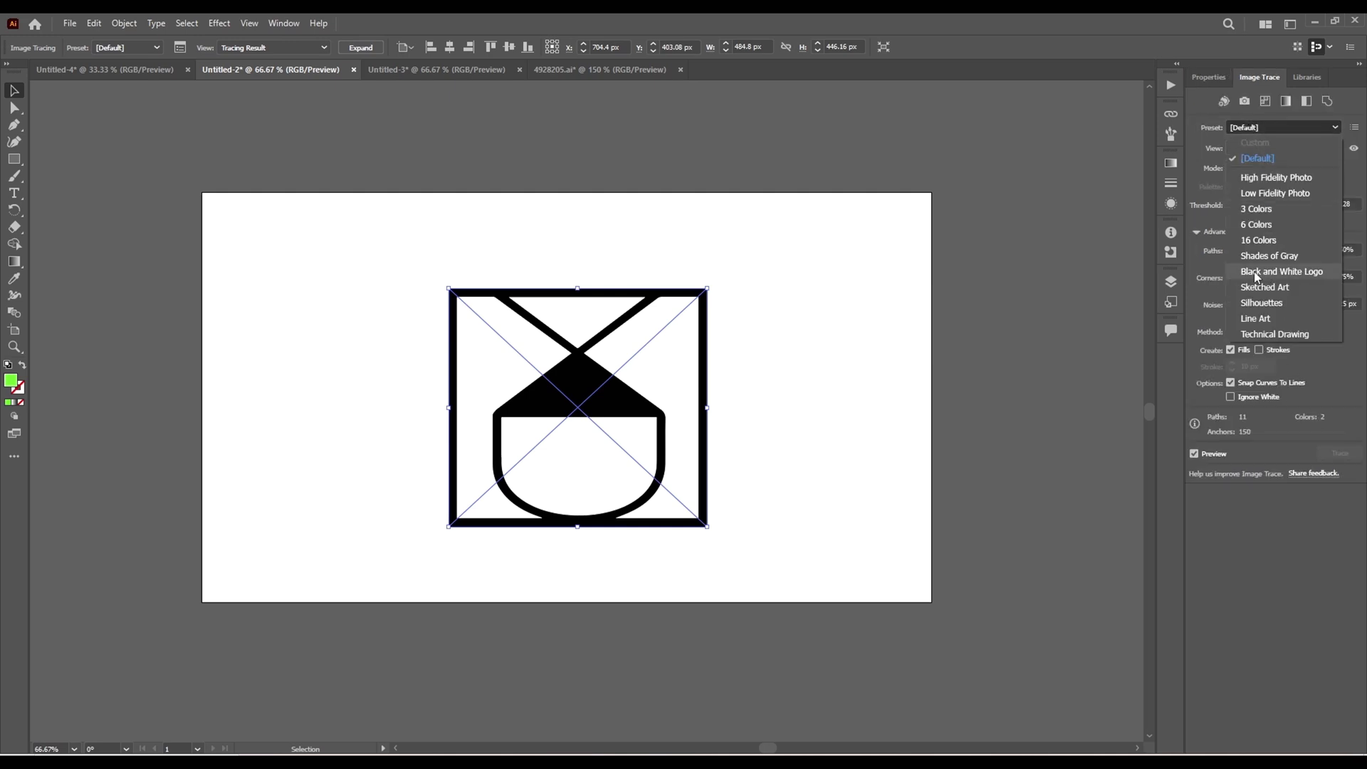
pyautogui.click(1276, 272)
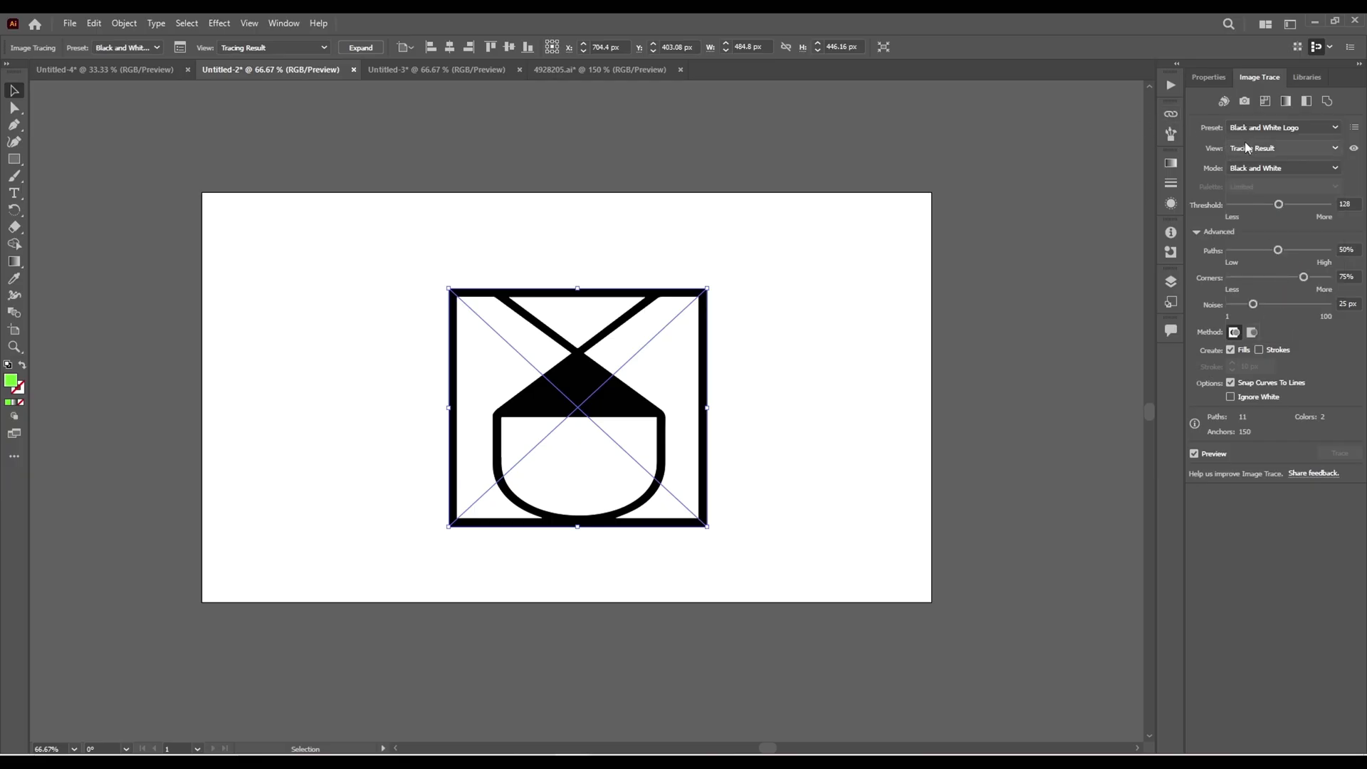
pyautogui.click(1231, 398)
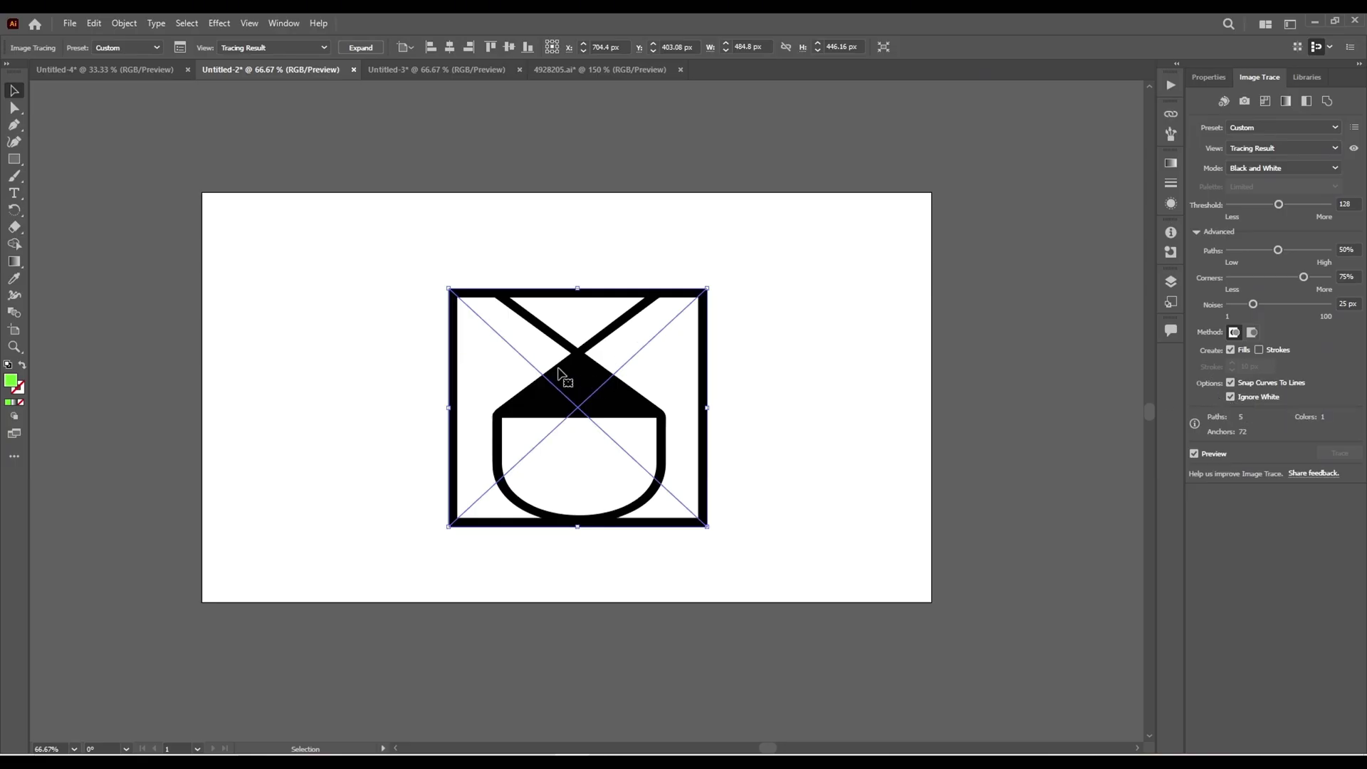
pyautogui.moveTo(579, 399)
pyautogui.mouseDown()
pyautogui.moveTo(610, 235)
pyautogui.moveTo(631, 392)
pyautogui.moveTo(580, 404)
pyautogui.mouseUp()
# Expand the traced icon into editable paths and try red, blue and RGB Green fills
pyautogui.click(1196, 77)
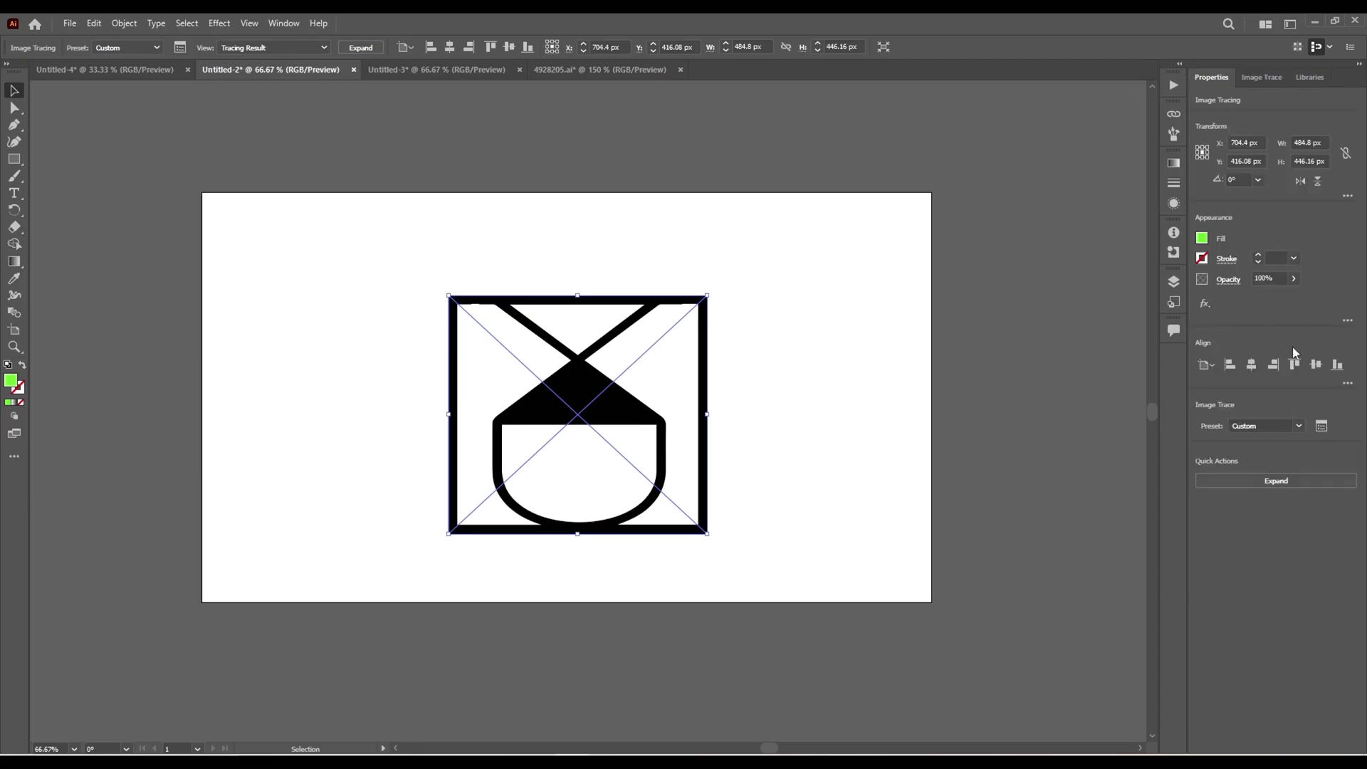
pyautogui.click(1278, 486)
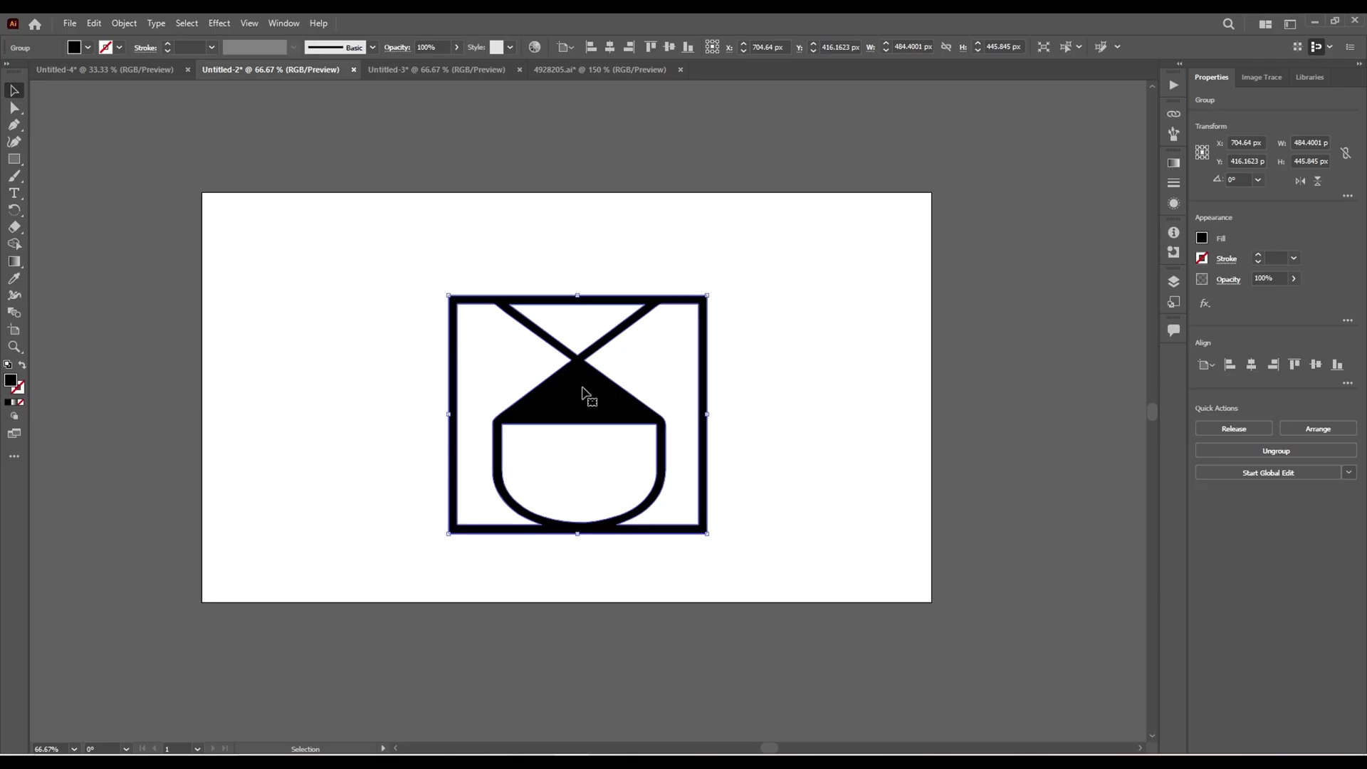
pyautogui.click(1202, 239)
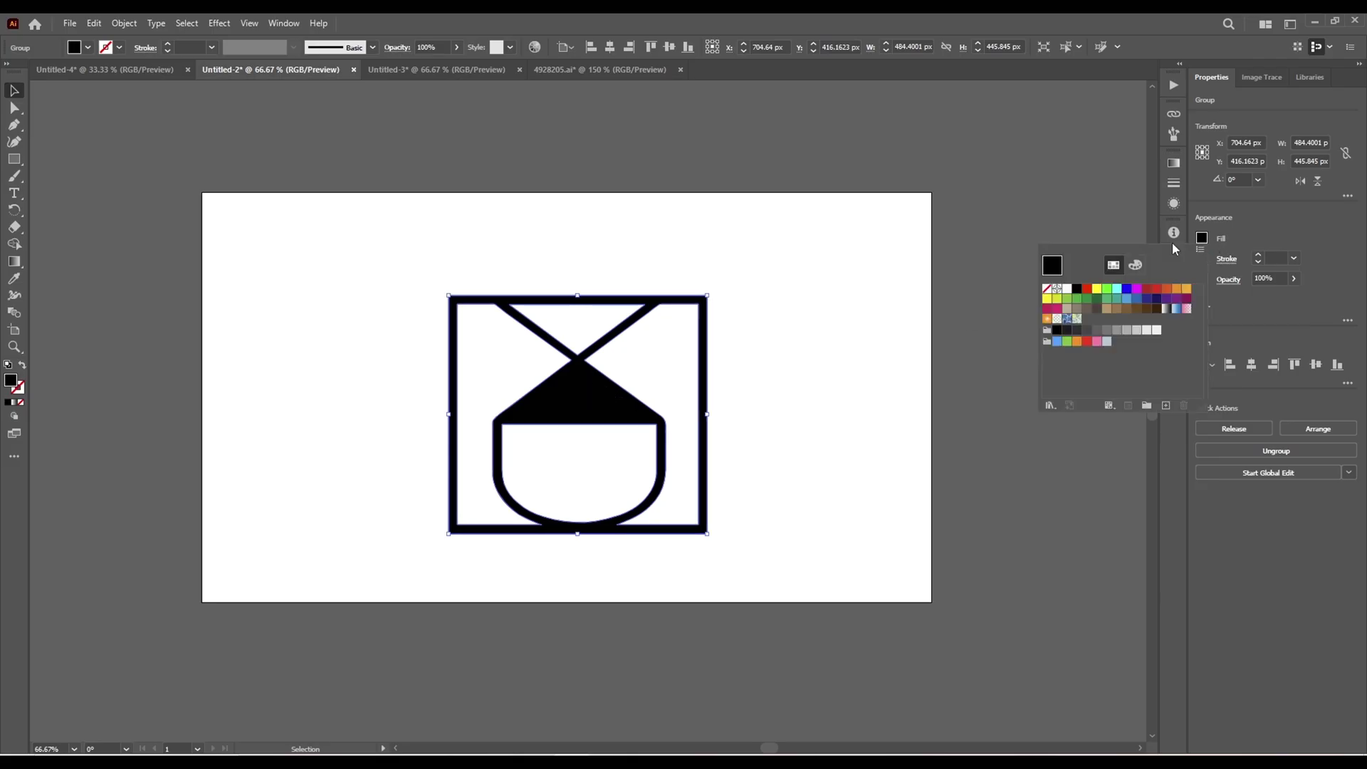
pyautogui.click(1087, 289)
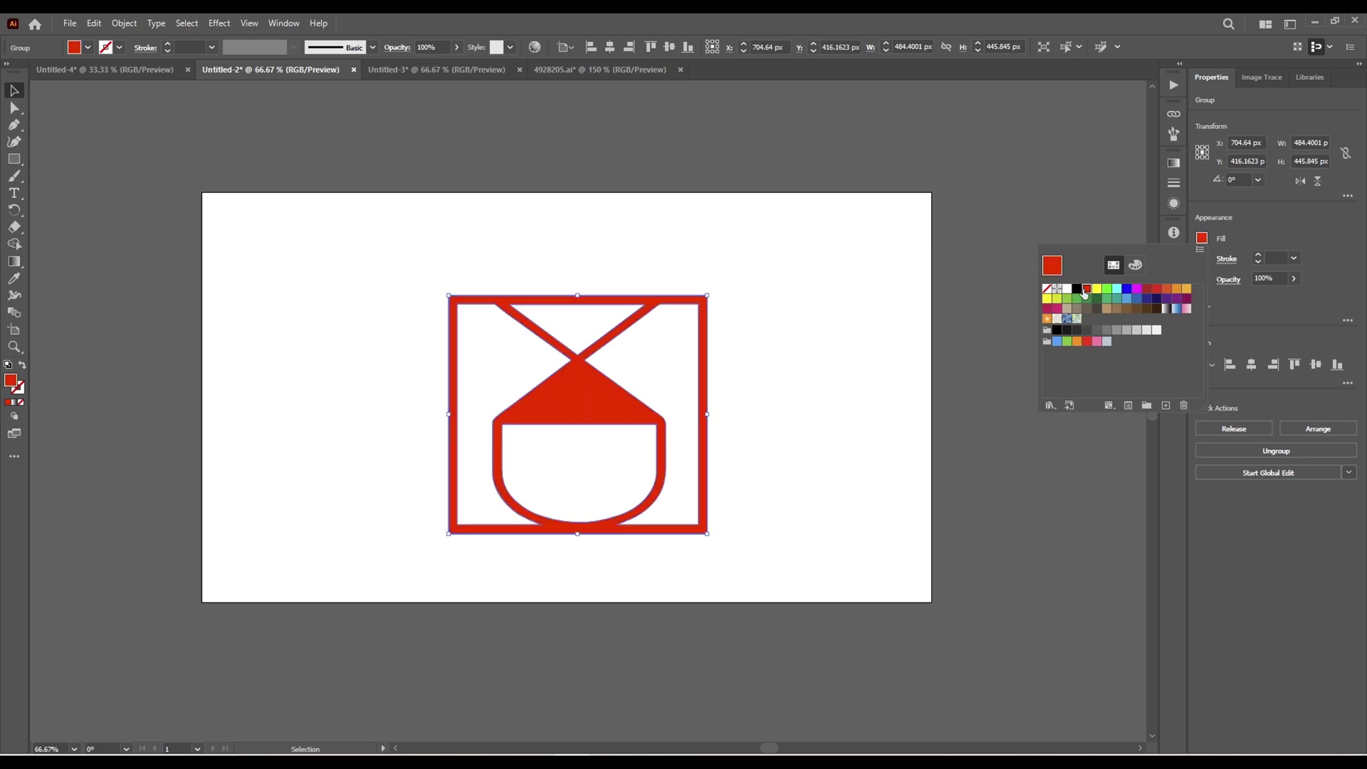
pyautogui.click(1128, 288)
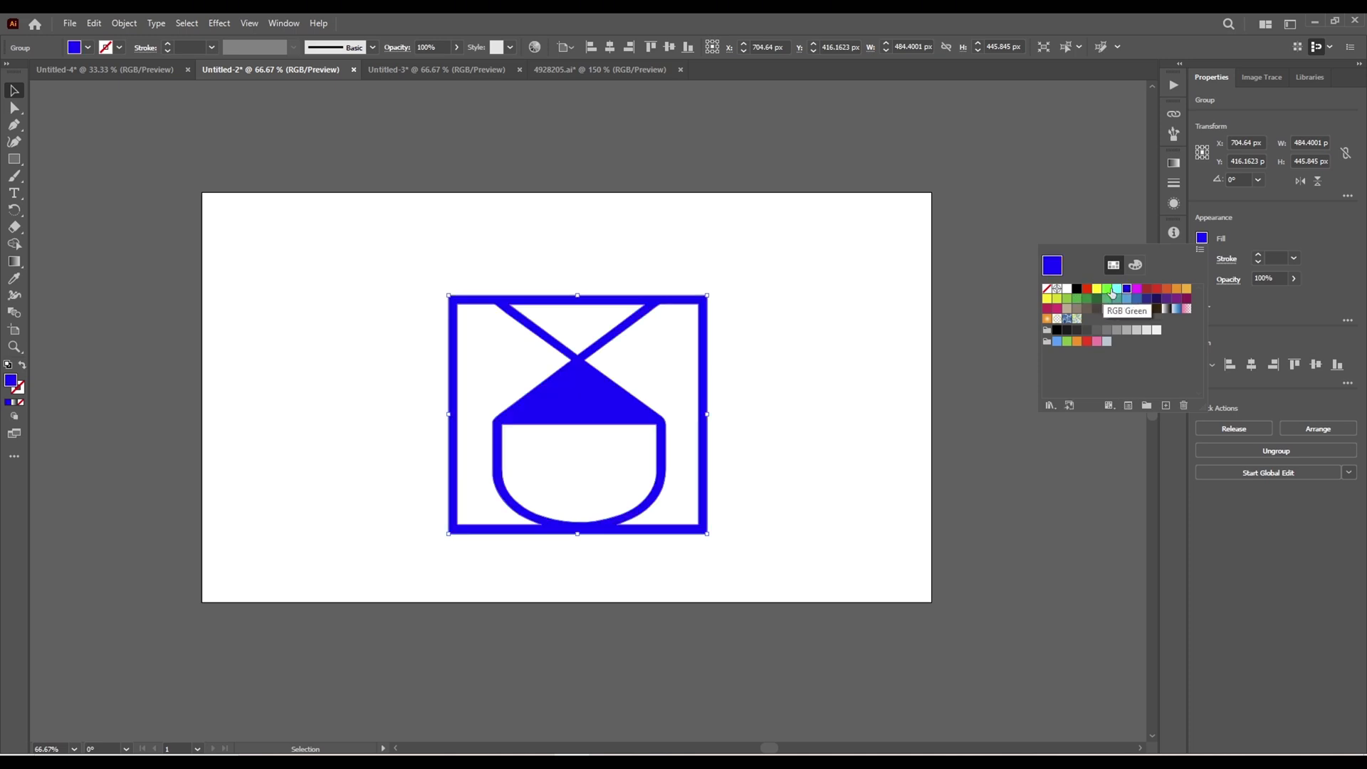
pyautogui.click(1107, 289)
# Settle the icon's fill on a dark green swatch
pyautogui.click(872, 164)
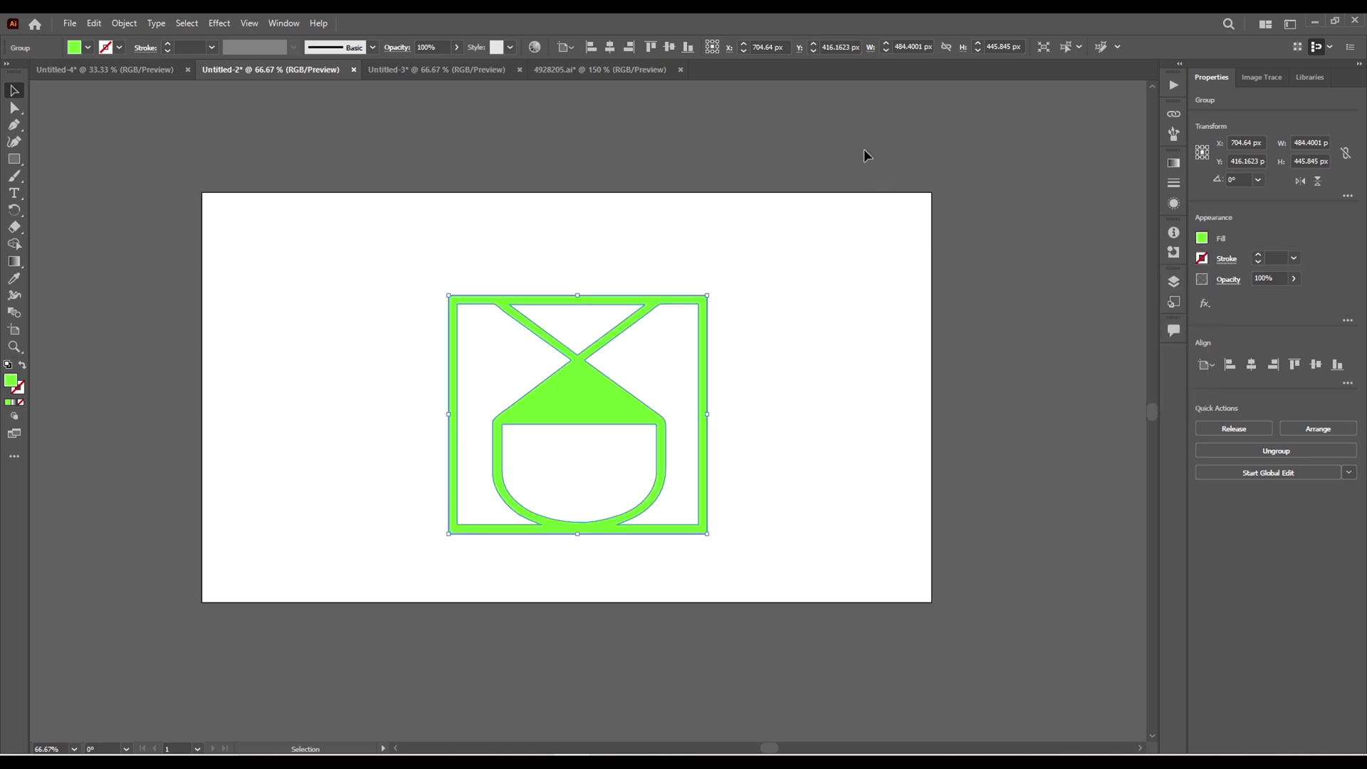
pyautogui.click(588, 130)
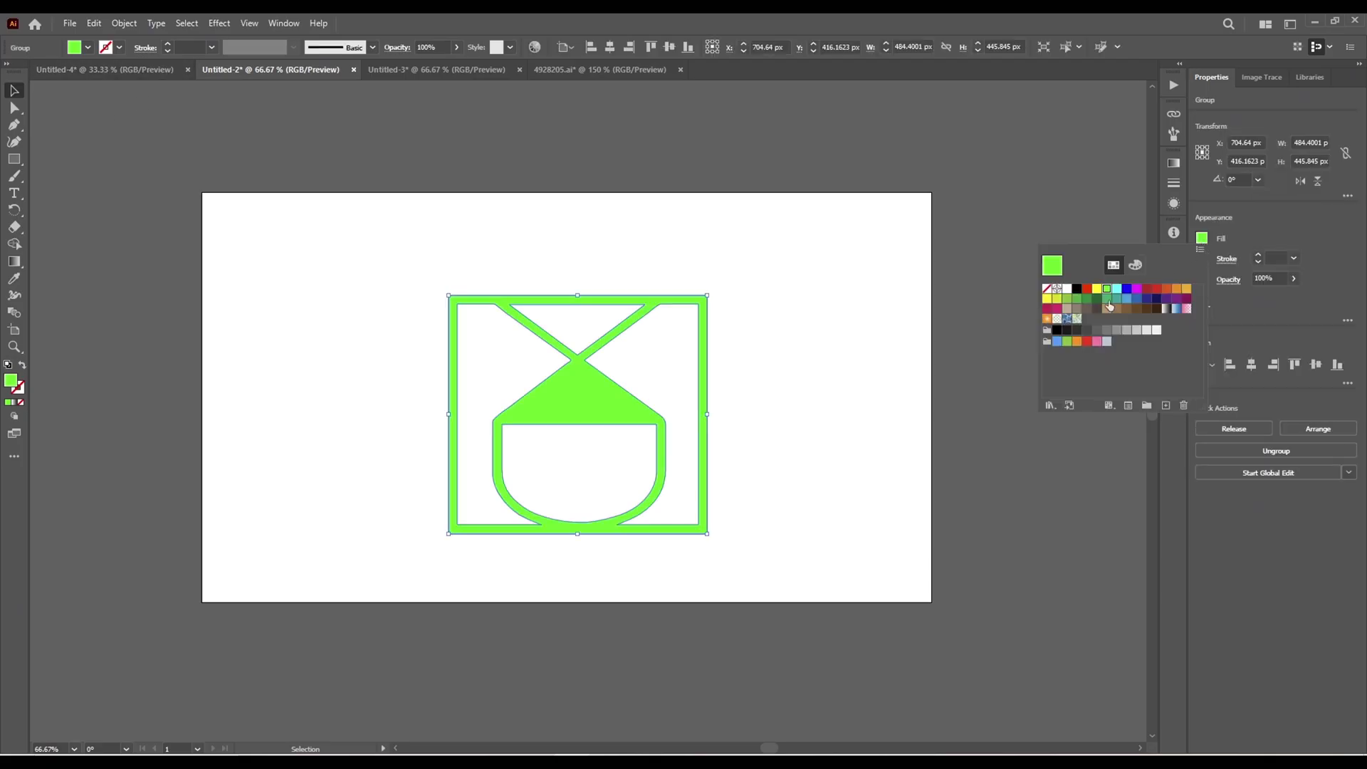
pyautogui.click(1081, 300)
pyautogui.click(1086, 300)
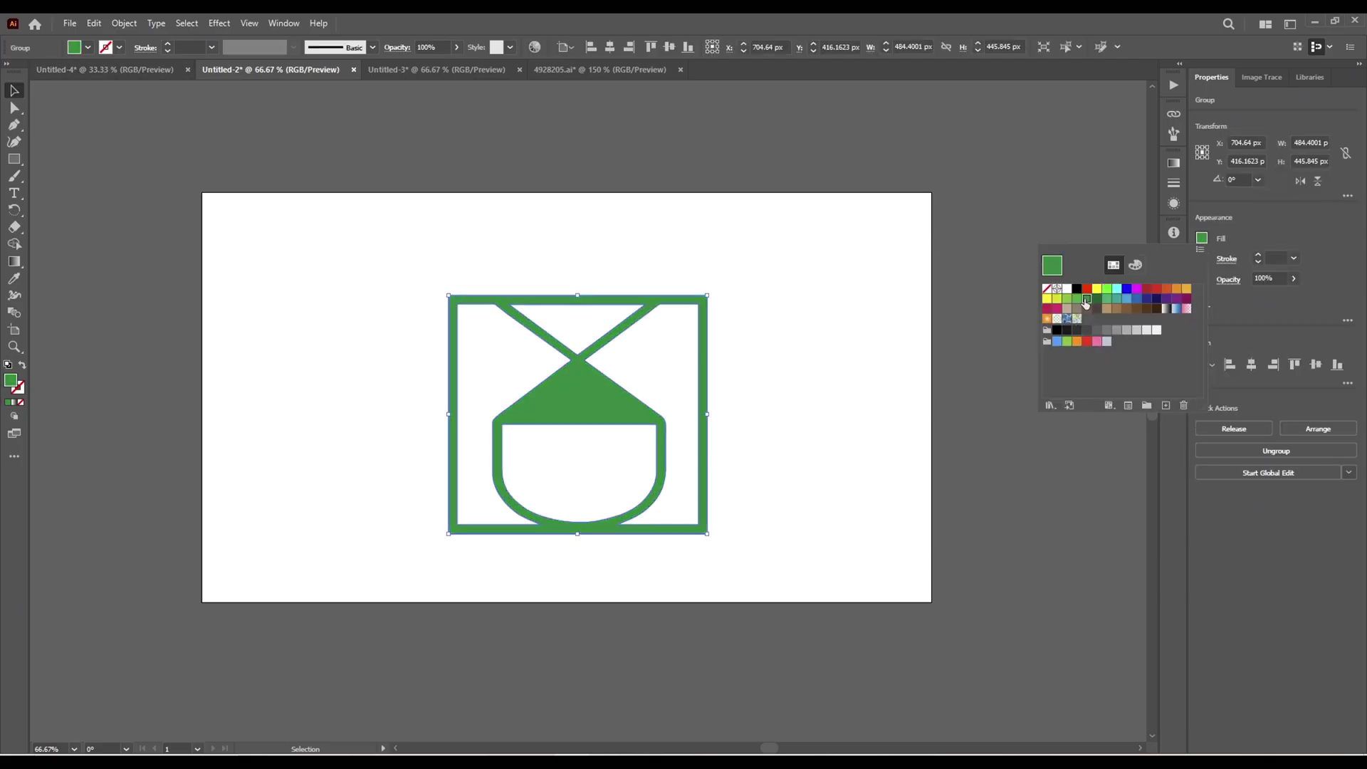
pyautogui.click(1019, 206)
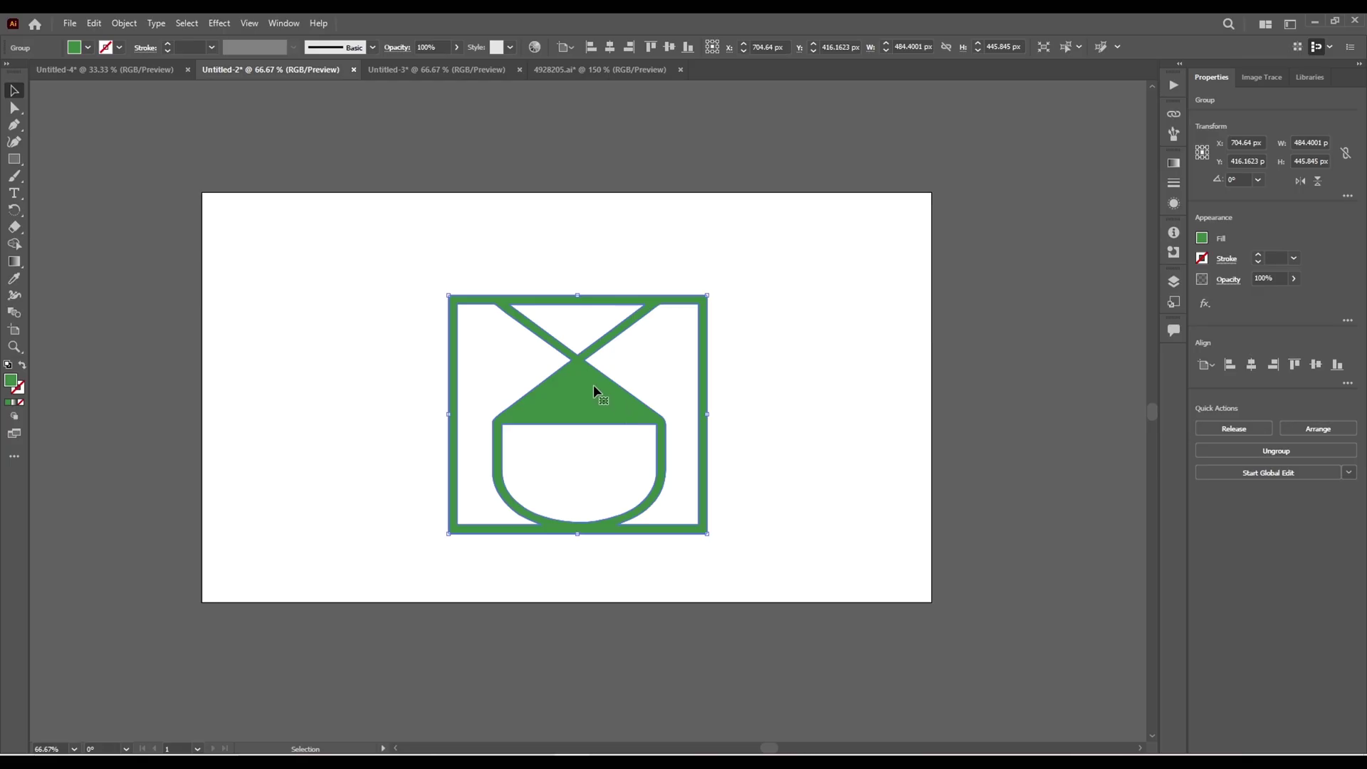
# Copy the dark green icon group
pyautogui.rightClick(575, 382)
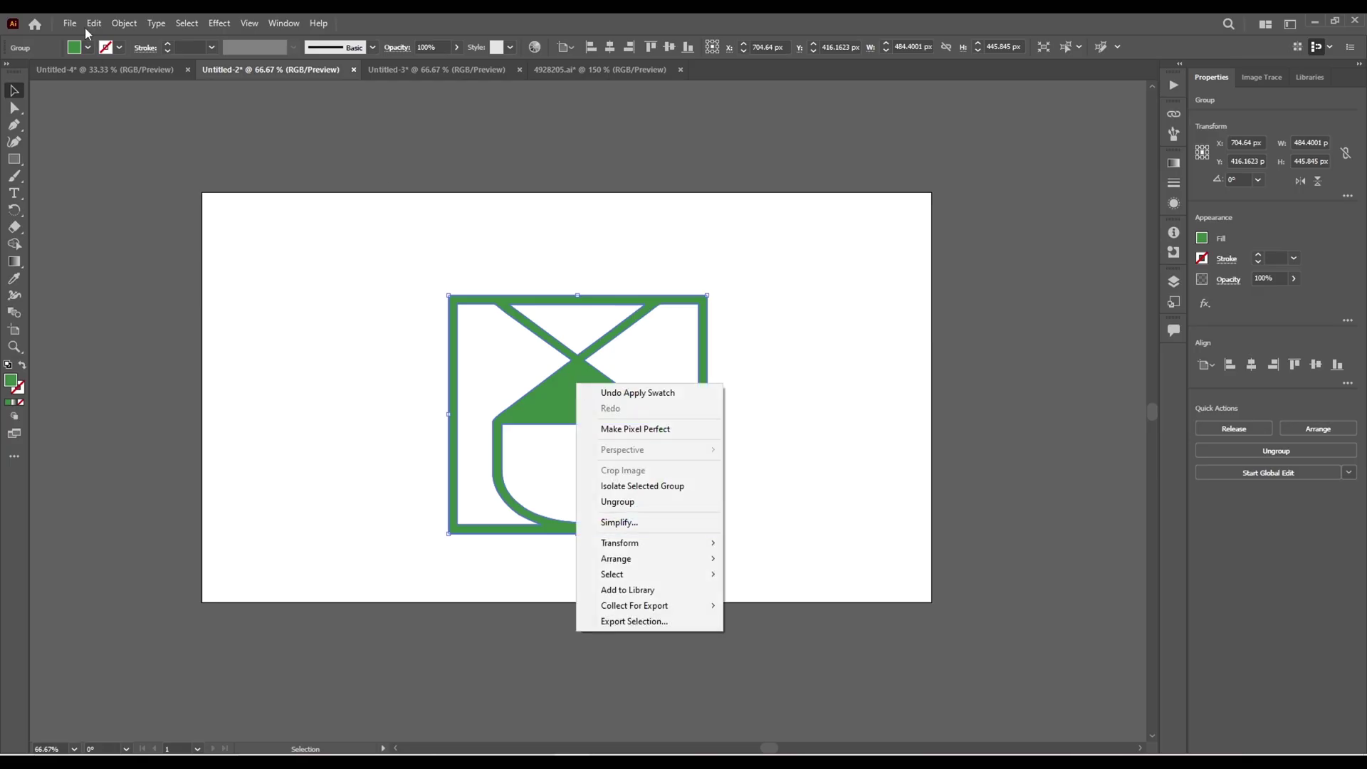
pyautogui.click(93, 24)
pyautogui.click(152, 94)
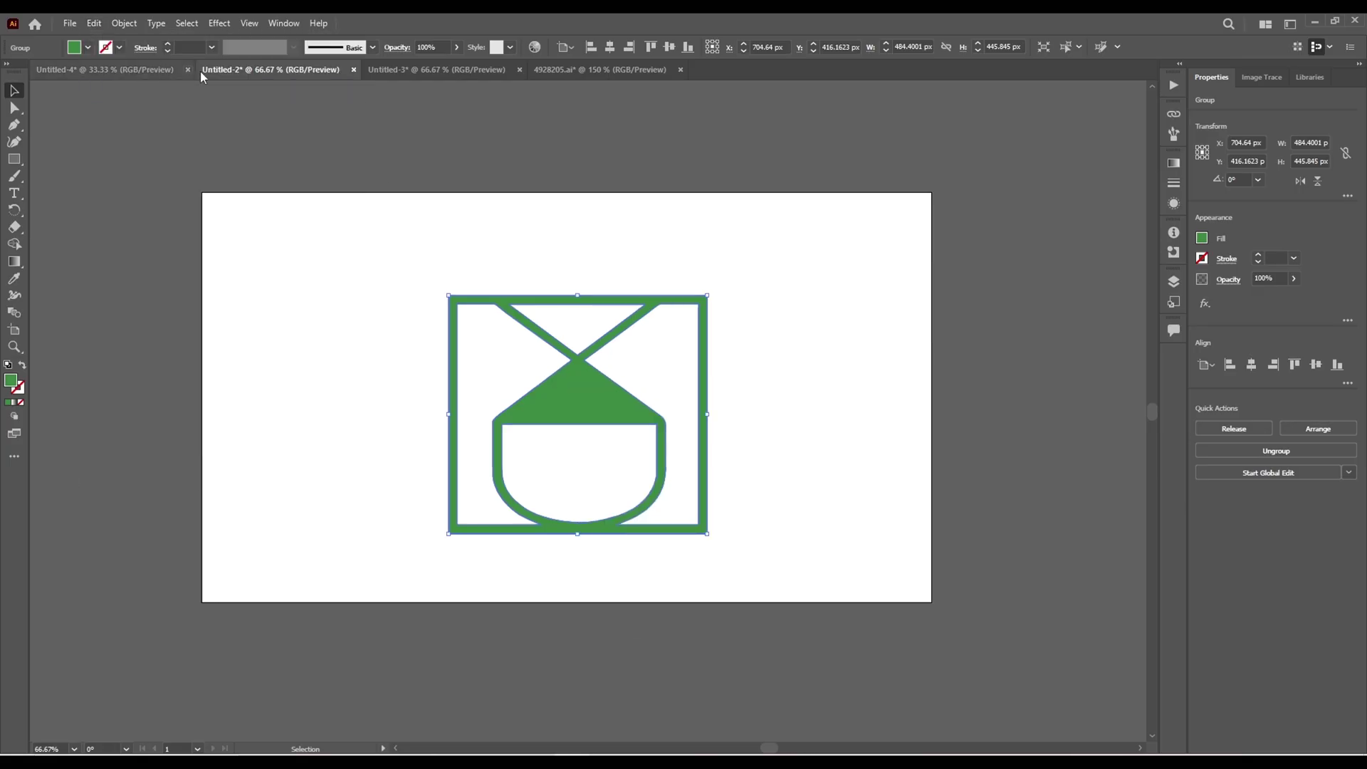
# Paste the green icon in front onto the 4928205.ai brochure
pyautogui.click(541, 69)
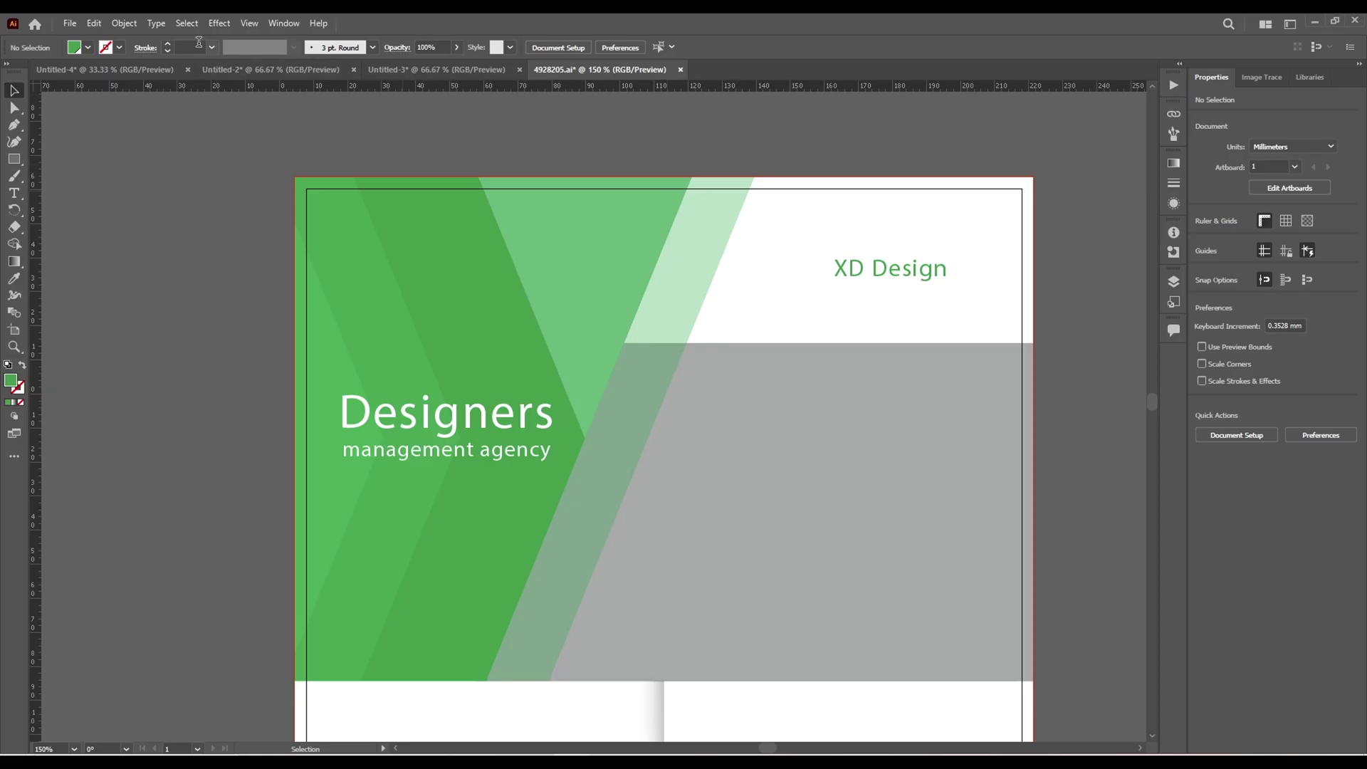
pyautogui.click(94, 24)
pyautogui.click(148, 123)
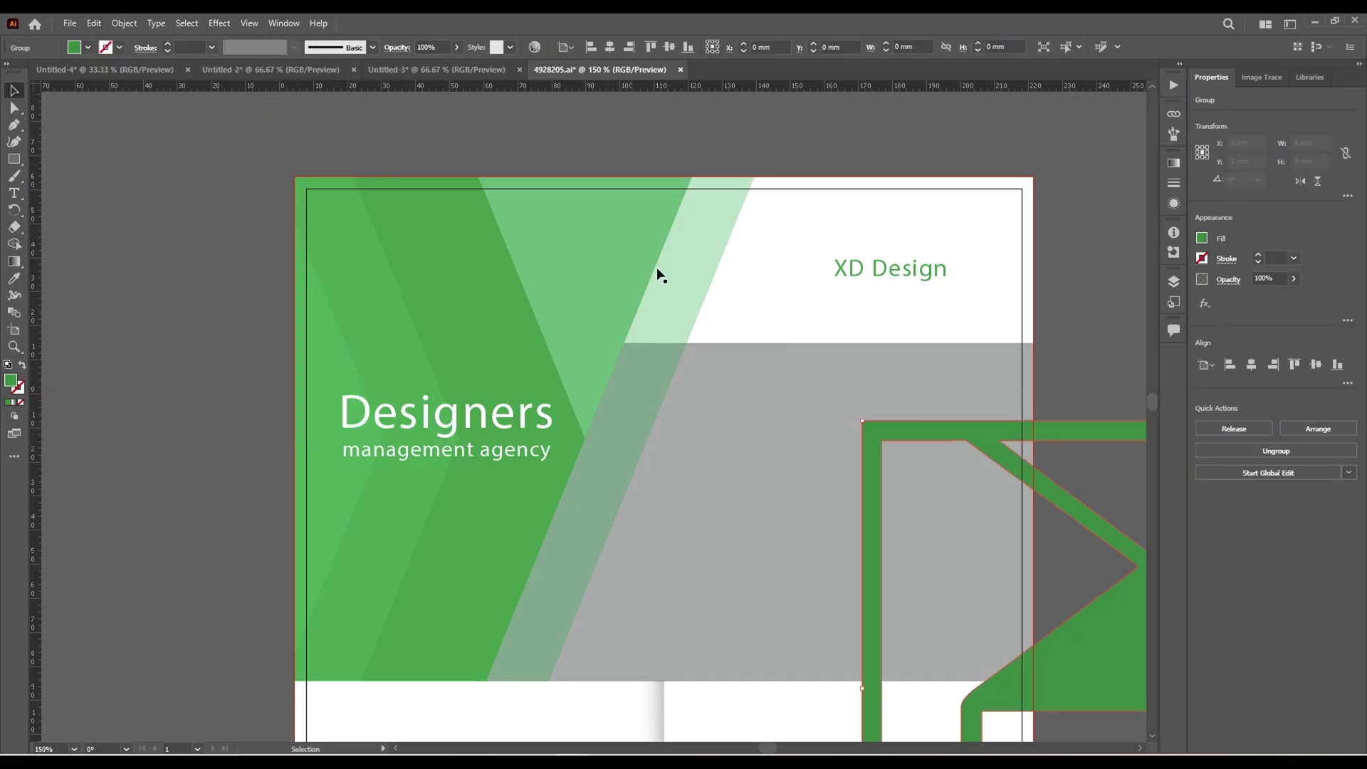
pyautogui.moveTo(971, 450); pyautogui.dragTo(427, 171)
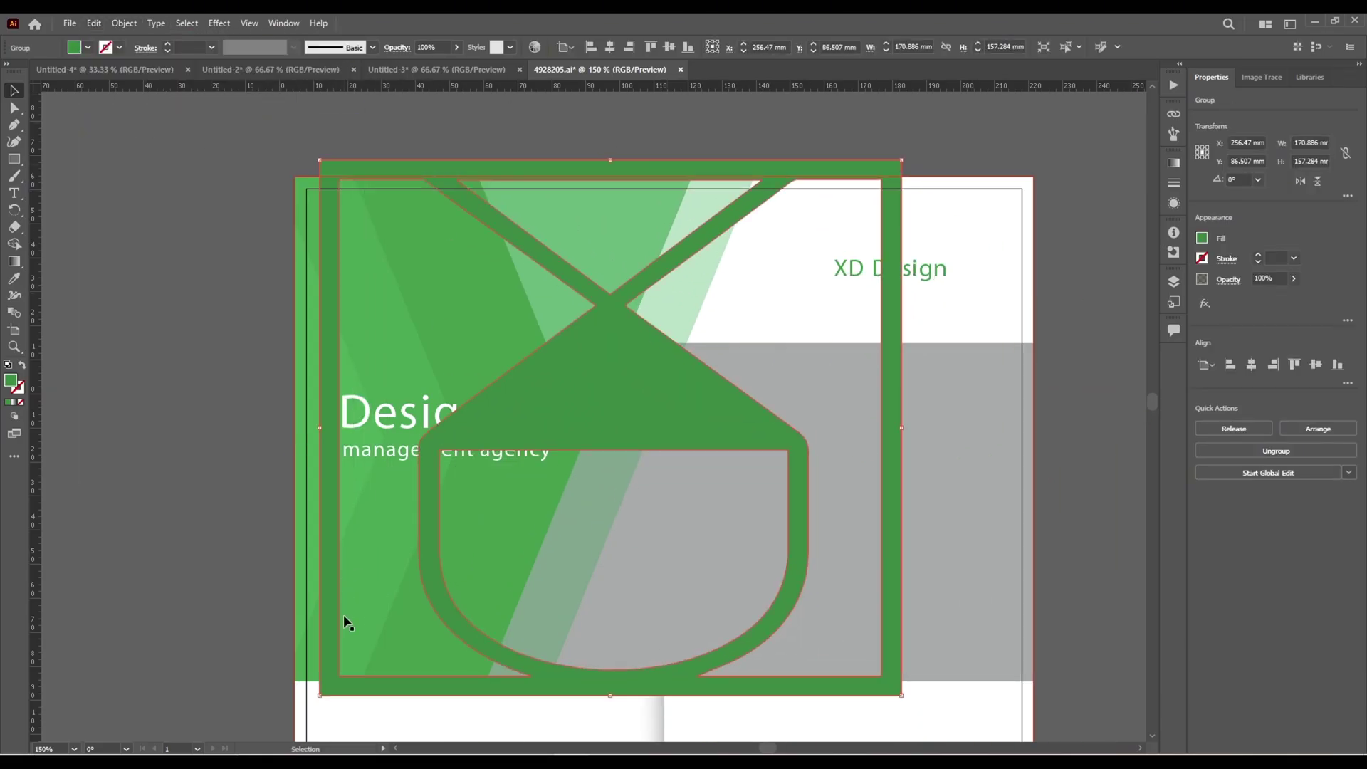
# Scale the icon down, set it beside the XD Design heading, and return to Untitled-4
pyautogui.moveTo(319, 695); pyautogui.dragTo(790, 217)
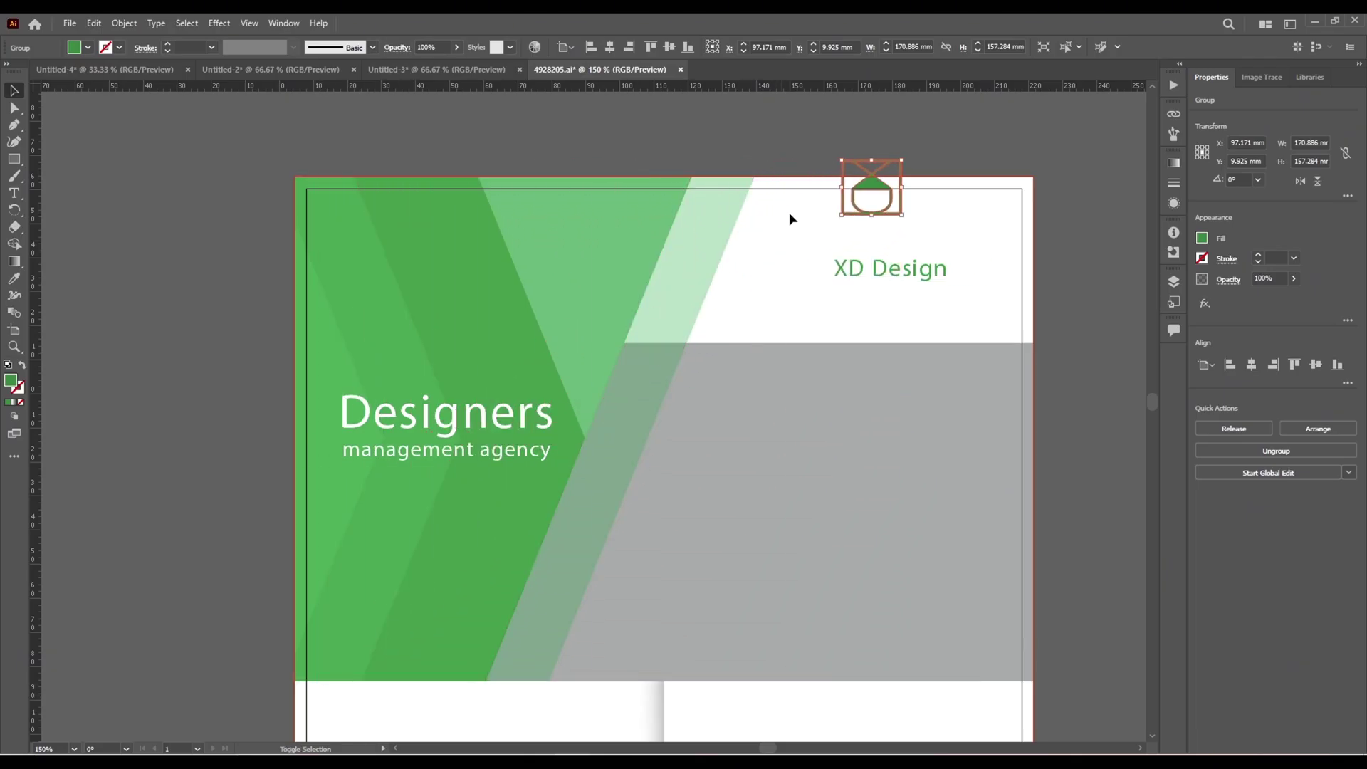
pyautogui.moveTo(888, 172); pyautogui.dragTo(813, 270)
pyautogui.click(885, 322)
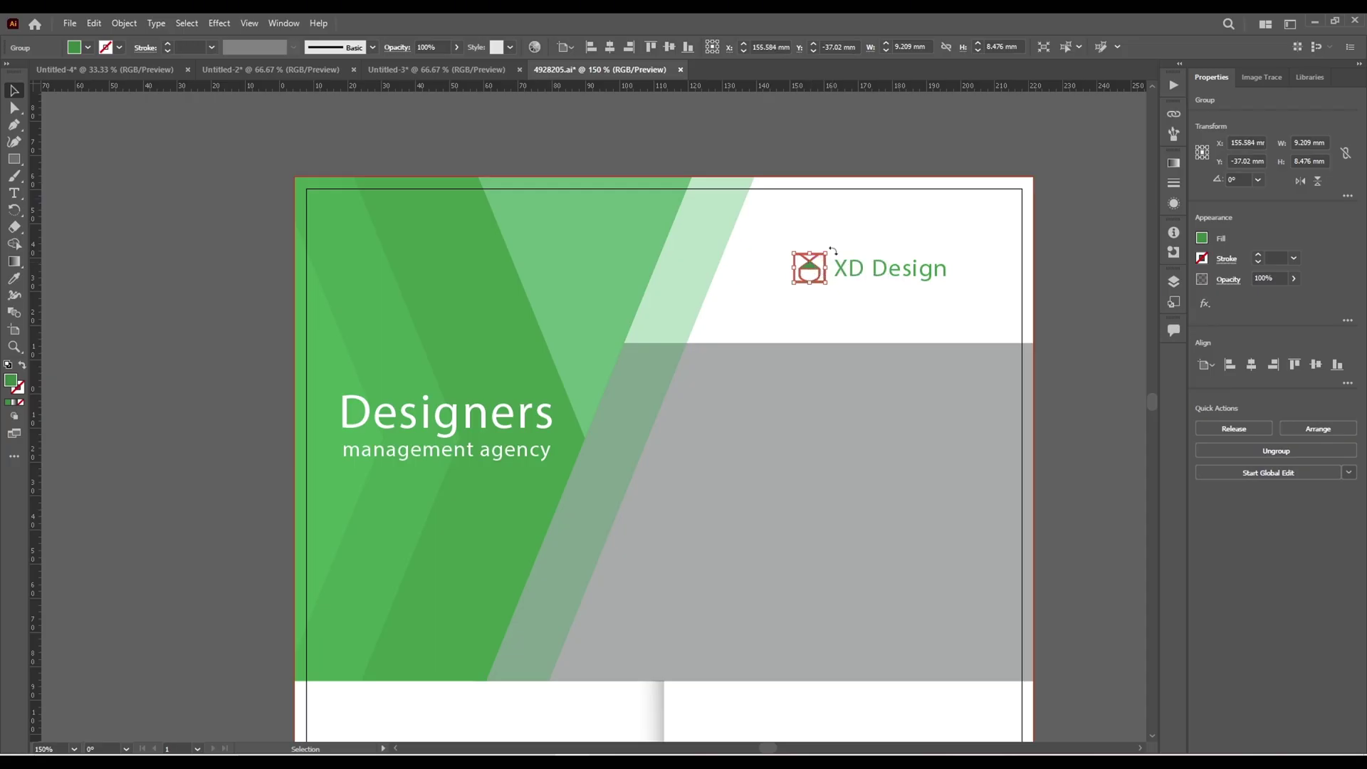
pyautogui.click(835, 322)
pyautogui.click(124, 70)
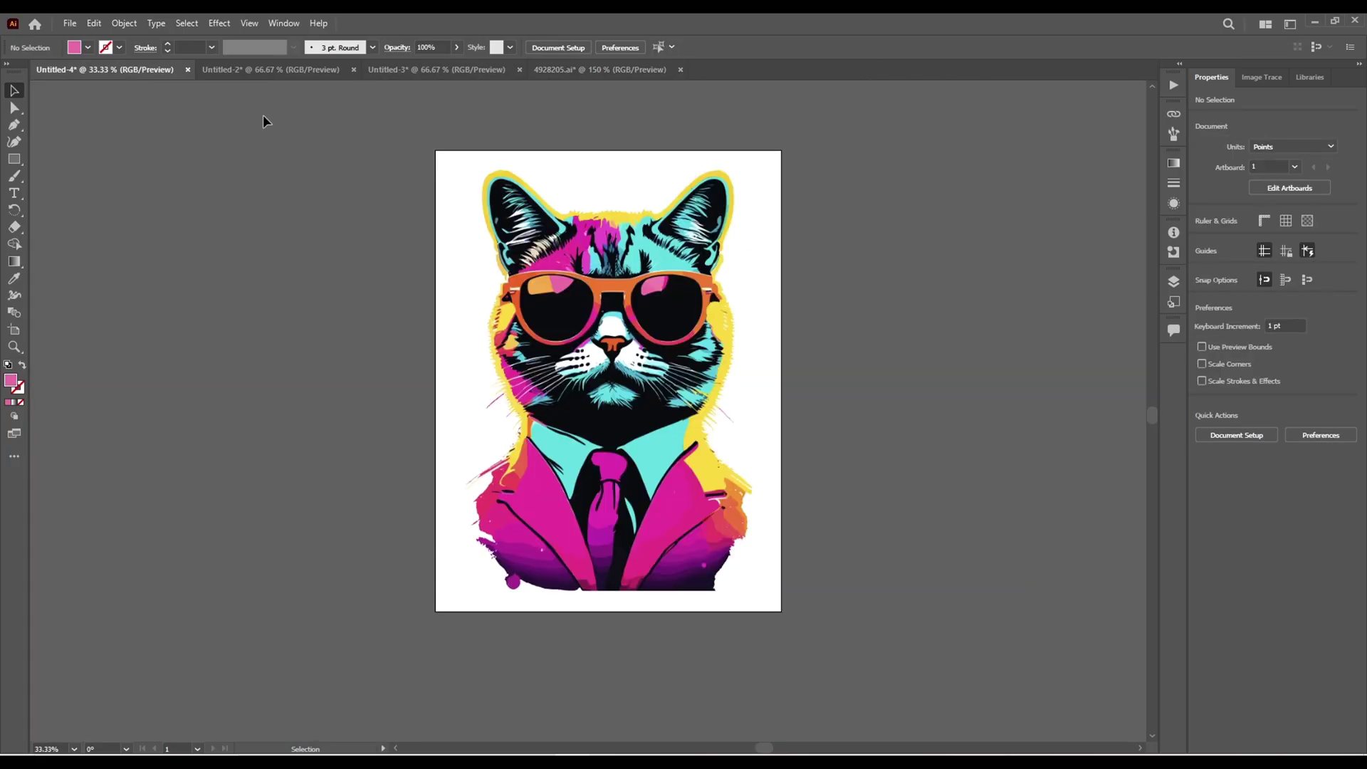
# Select the cat photo and image-trace it with the Default preset, accepting the large-image warning
pyautogui.hotkey('ctrl', 'a')
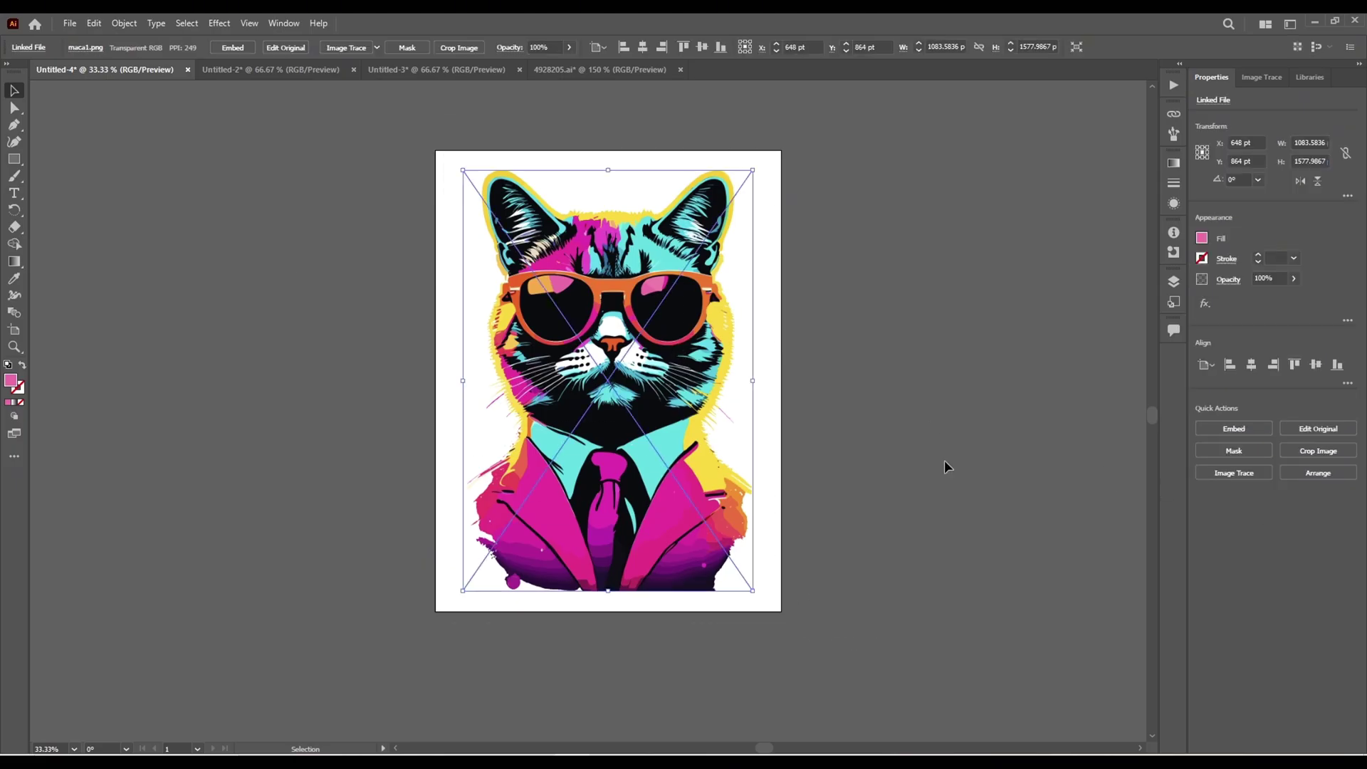
pyautogui.click(124, 23)
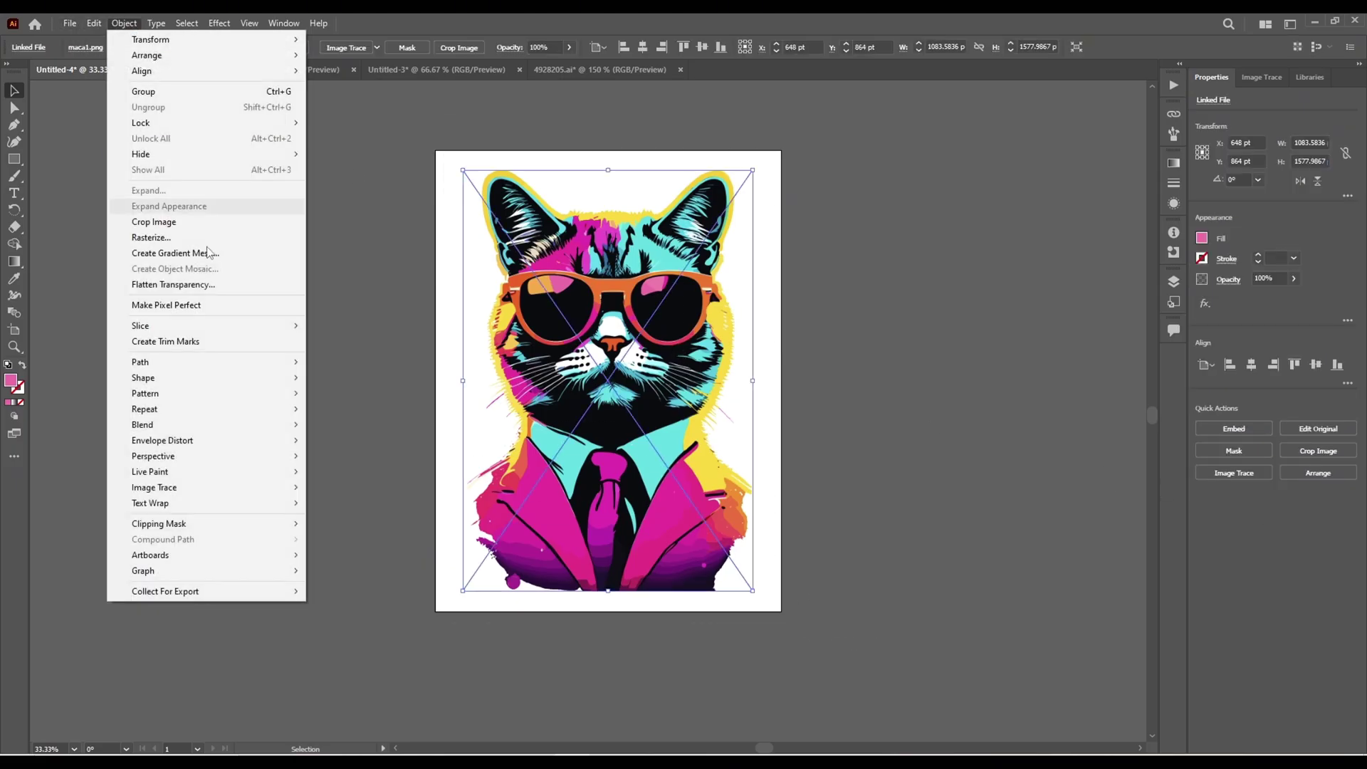
pyautogui.moveTo(208, 488)
pyautogui.click(379, 491)
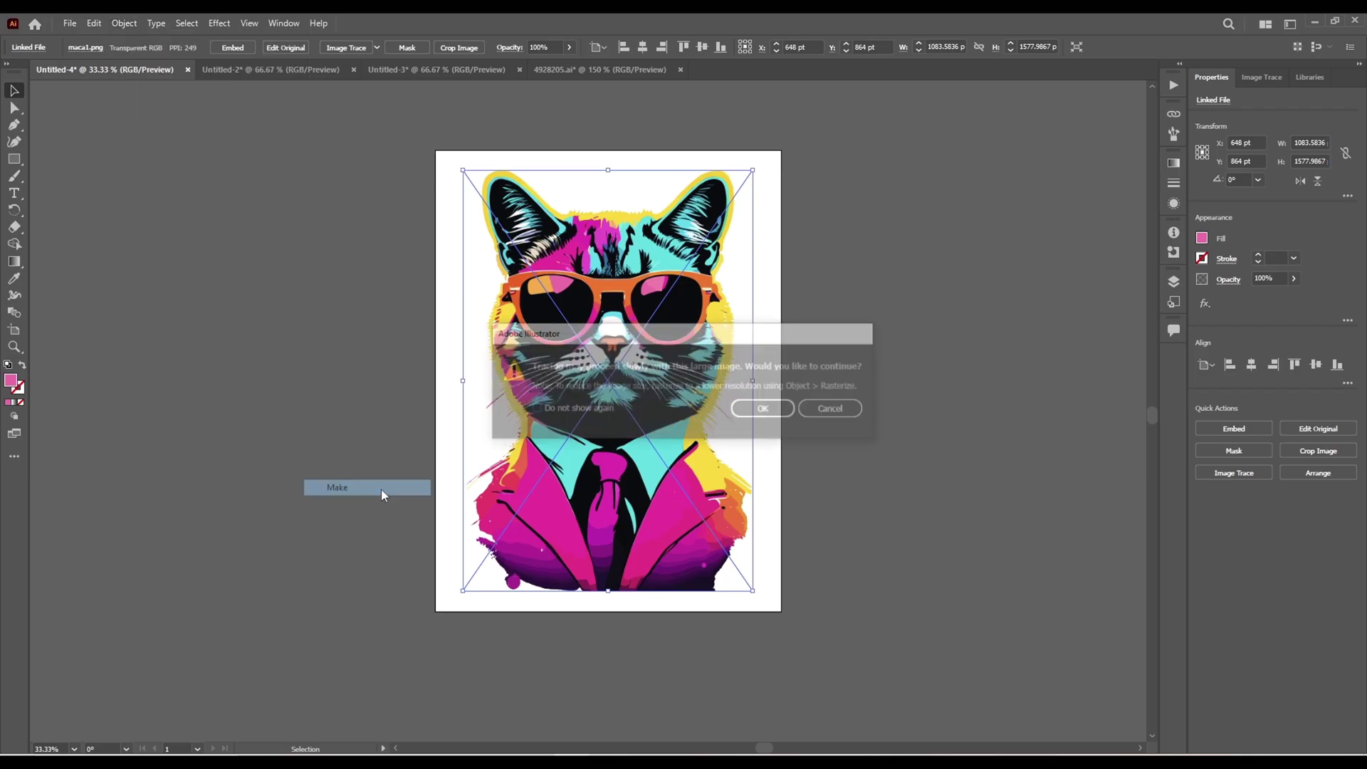
pyautogui.click(768, 412)
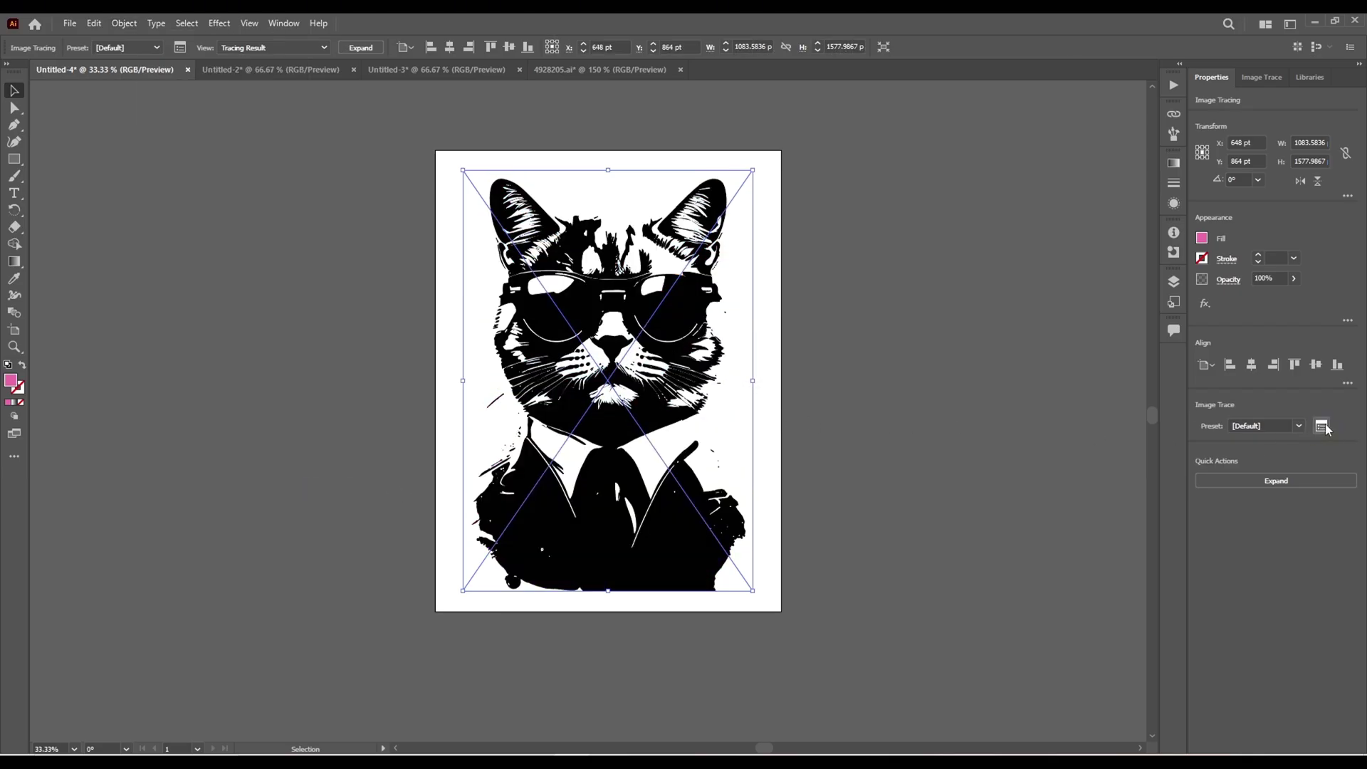
# Retrace the cat with the High Fidelity Photo preset for a 2105-colour tracing
pyautogui.click(1322, 426)
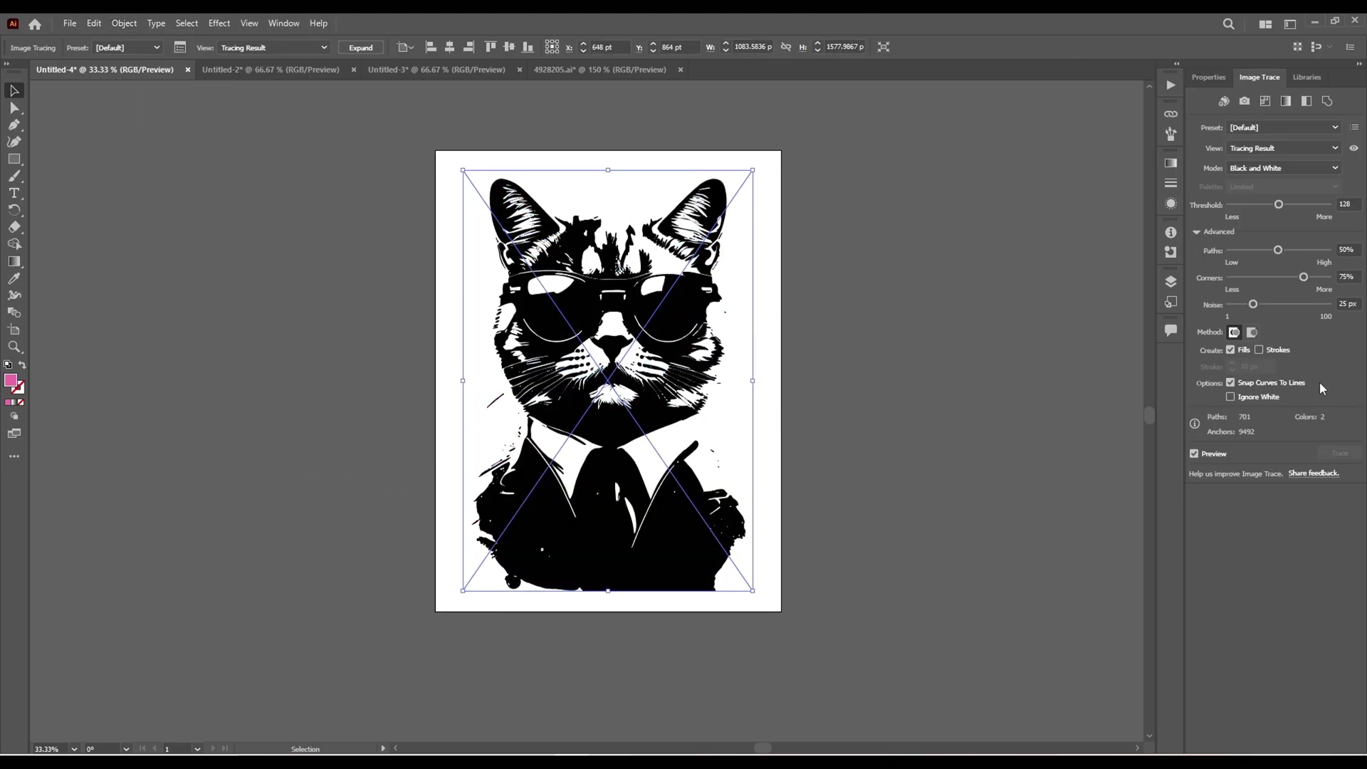
pyautogui.click(1275, 127)
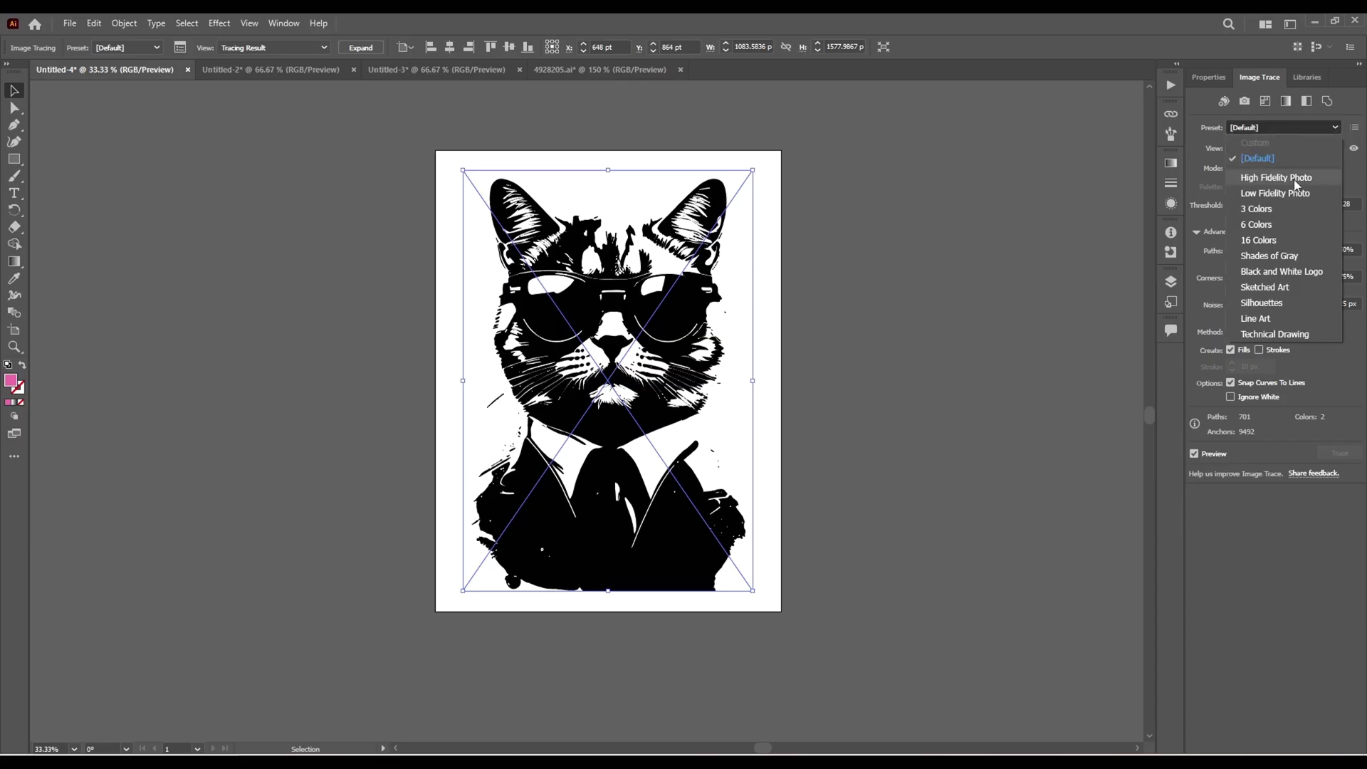
pyautogui.click(1272, 178)
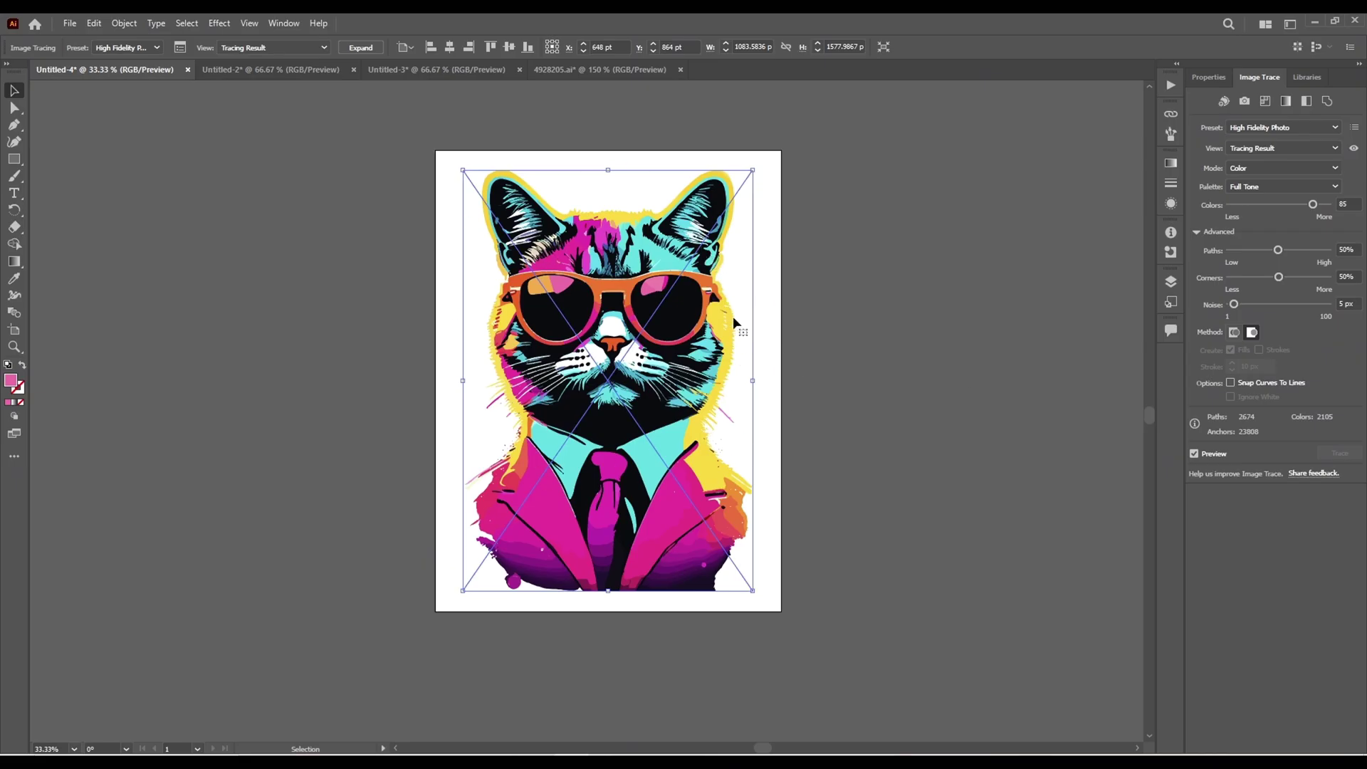
pyautogui.click(1211, 77)
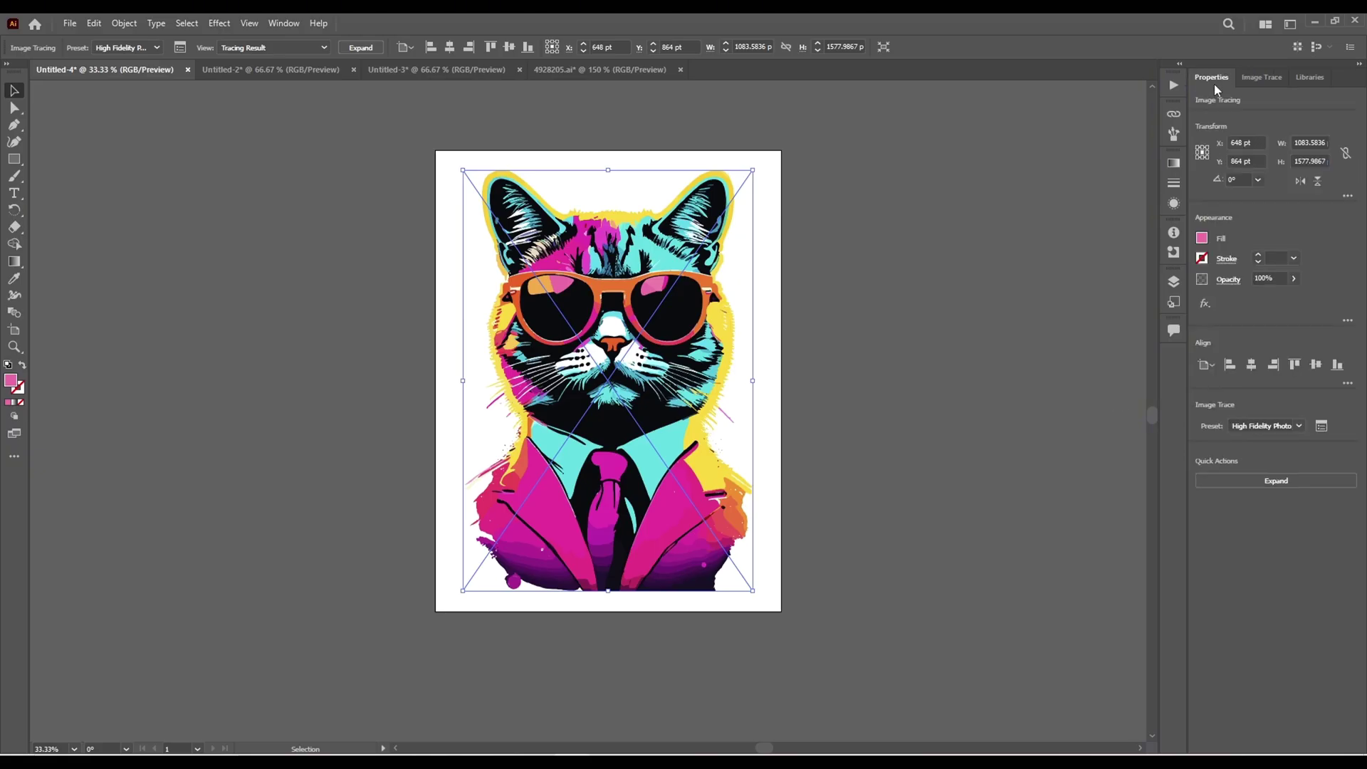
# Expand the cat trace and recolour its pink and cyan to a red, blue and yellow palette
pyautogui.click(1271, 484)
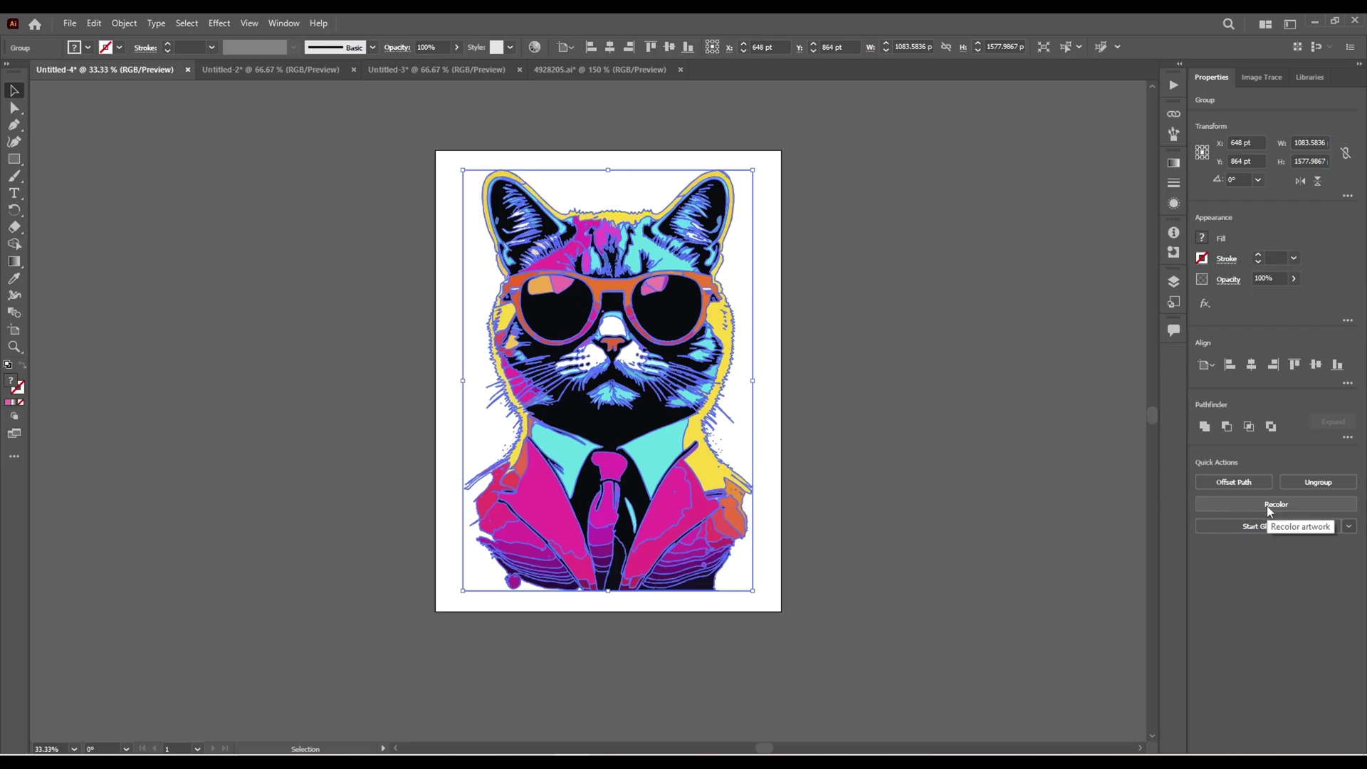
pyautogui.hotkey('ctrl', 'h')
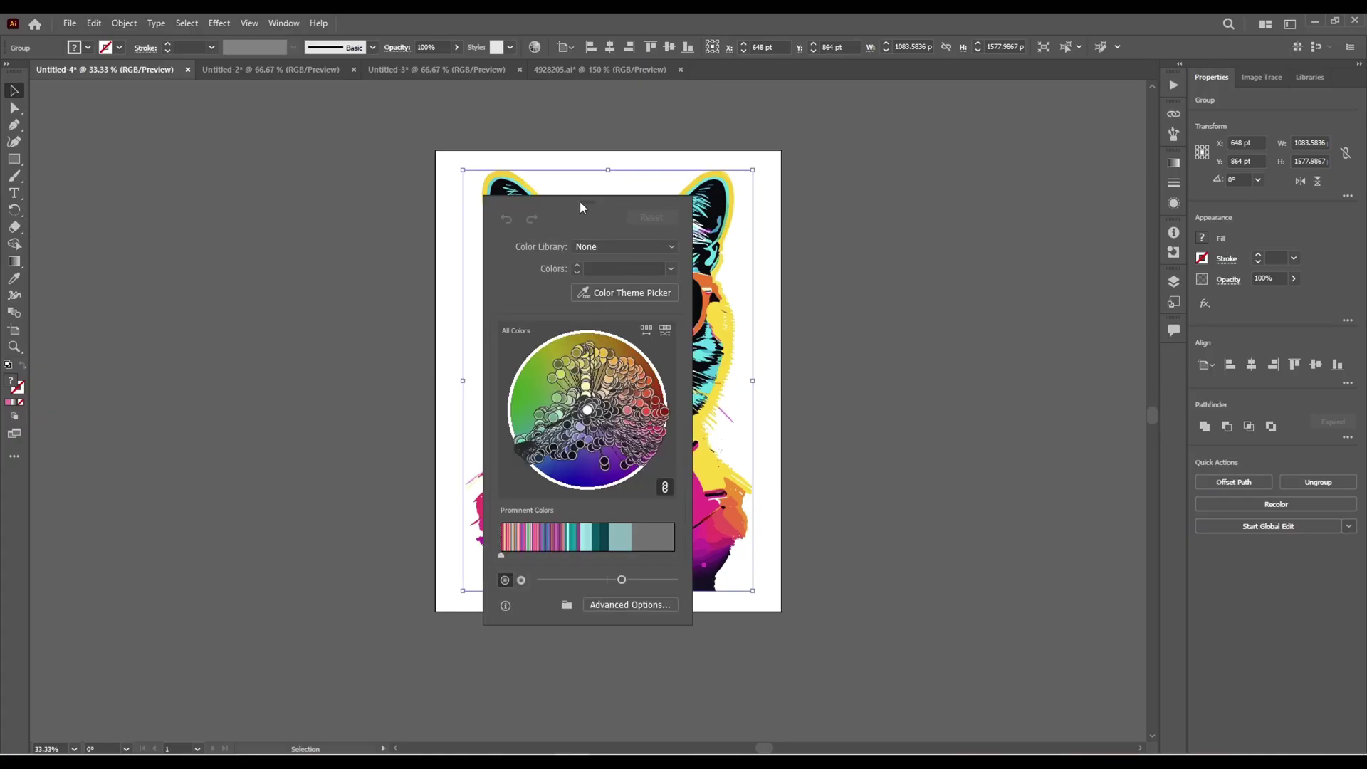
pyautogui.moveTo(579, 203); pyautogui.dragTo(945, 173)
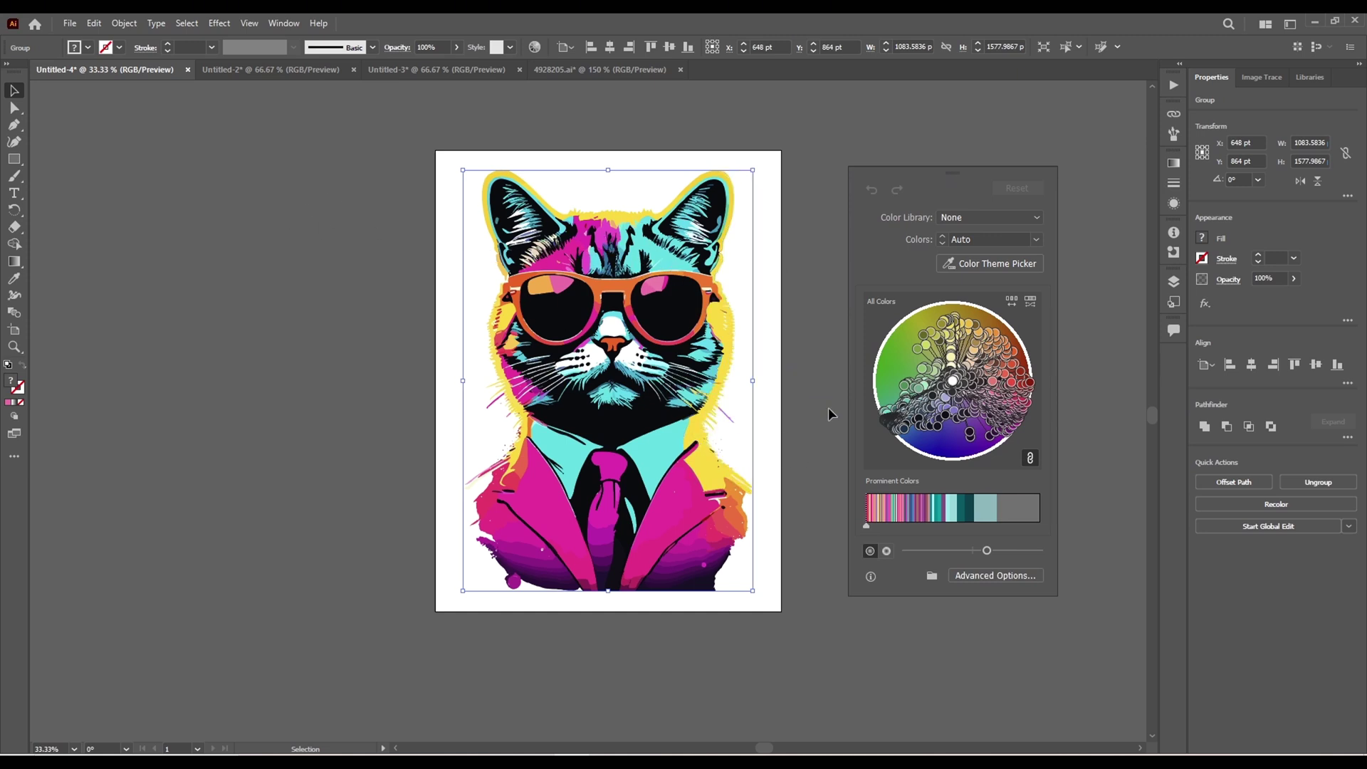
pyautogui.moveTo(893, 431)
pyautogui.mouseDown()
pyautogui.moveTo(917, 433)
pyautogui.moveTo(904, 419)
pyautogui.moveTo(925, 440)
pyautogui.mouseUp()
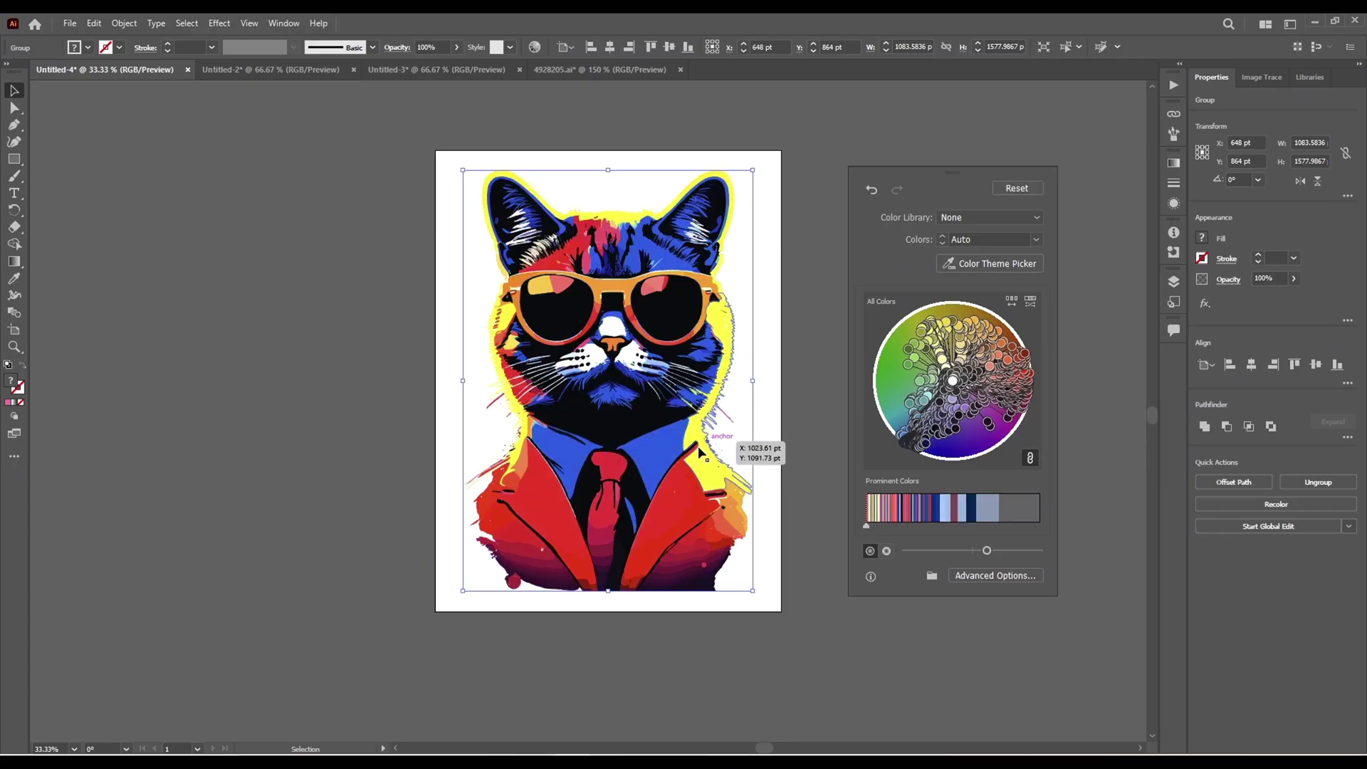
pyautogui.click(619, 367)
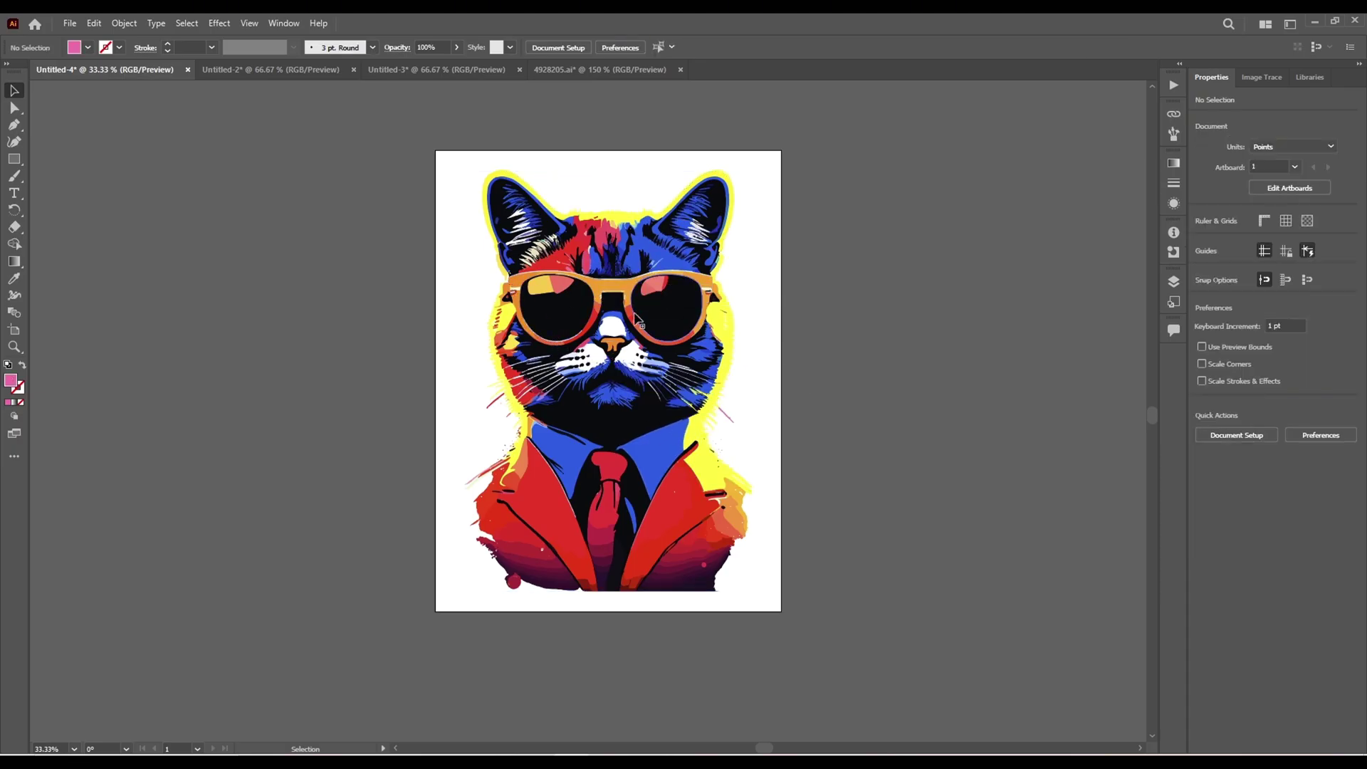
pyautogui.click(586, 335)
# Ungroup the recoloured cat artwork into separate paths
pyautogui.rightClick(613, 237)
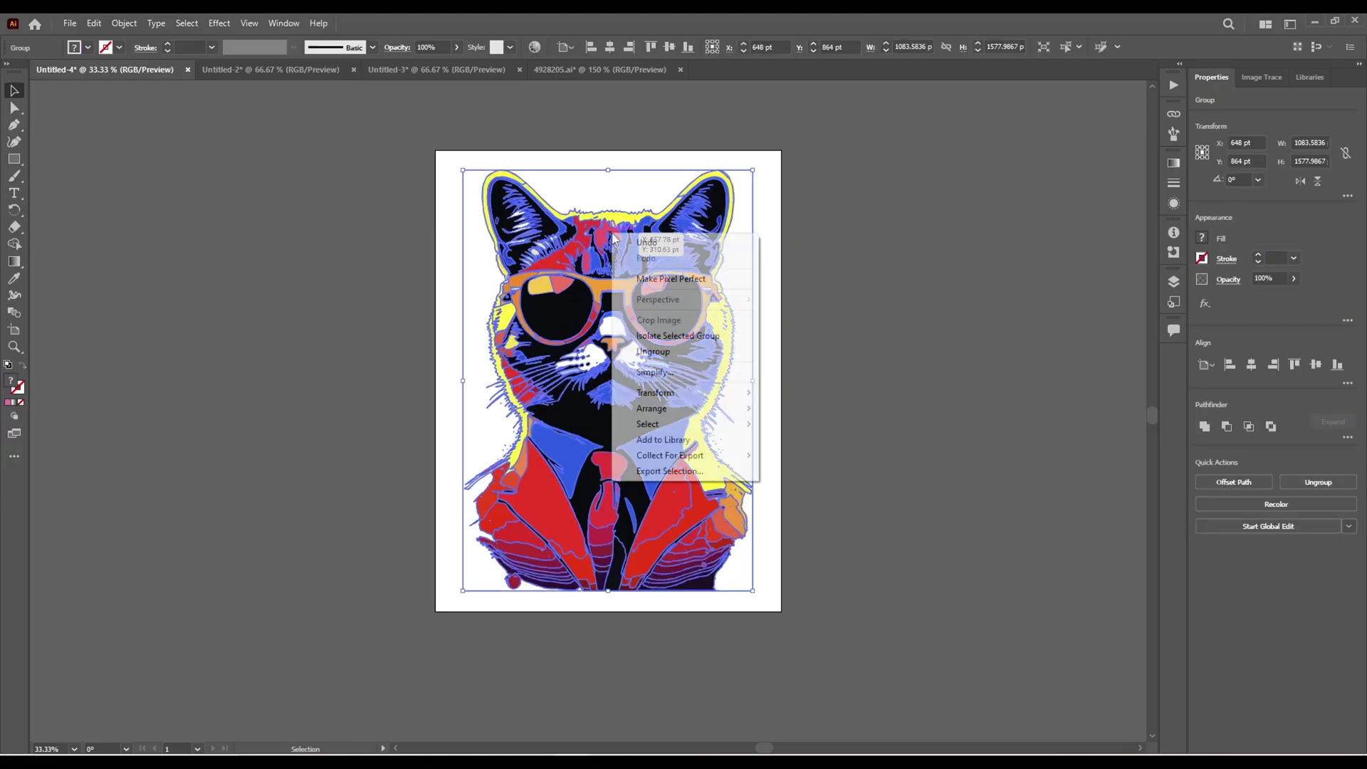
pyautogui.click(673, 356)
pyautogui.click(917, 292)
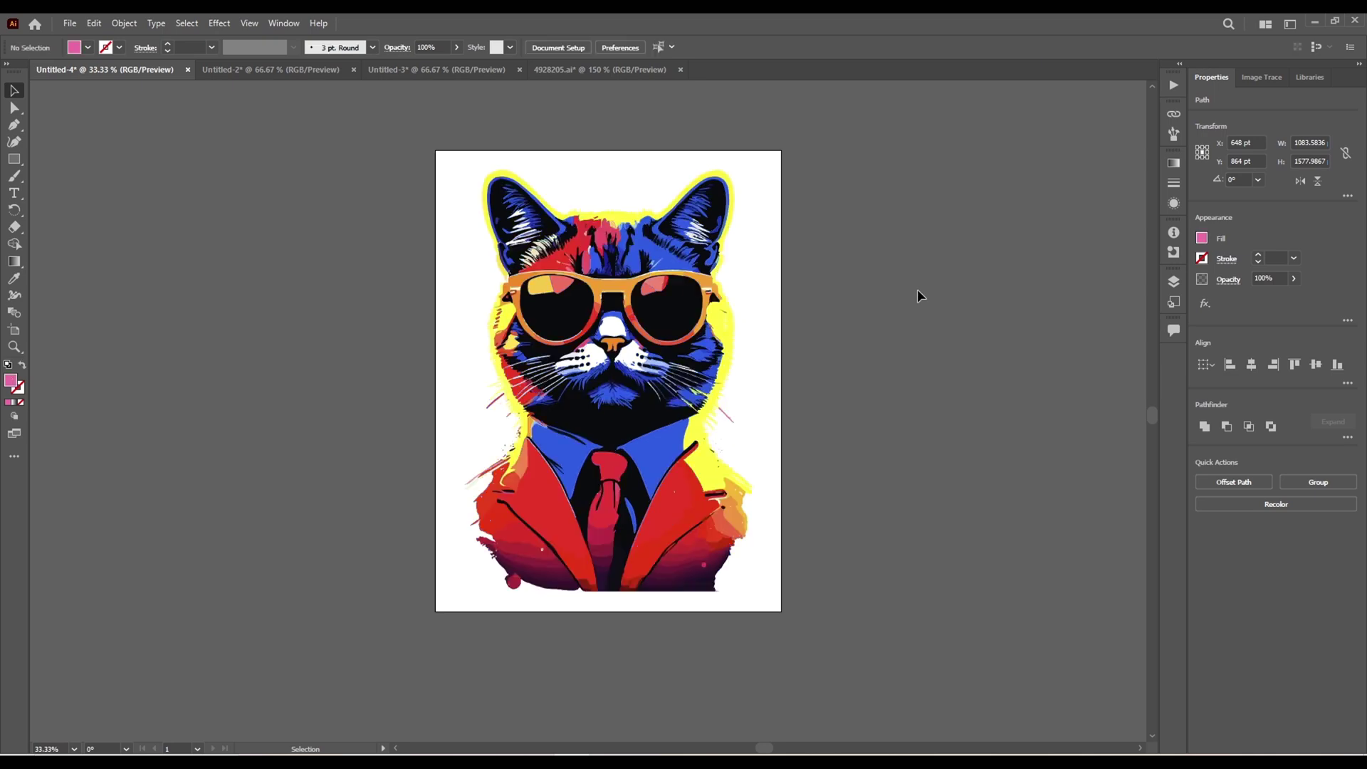
# Select the stray red rim paths around both lenses and beside the nose
pyautogui.click(595, 319)
pyautogui.scroll(3, 596, 318)
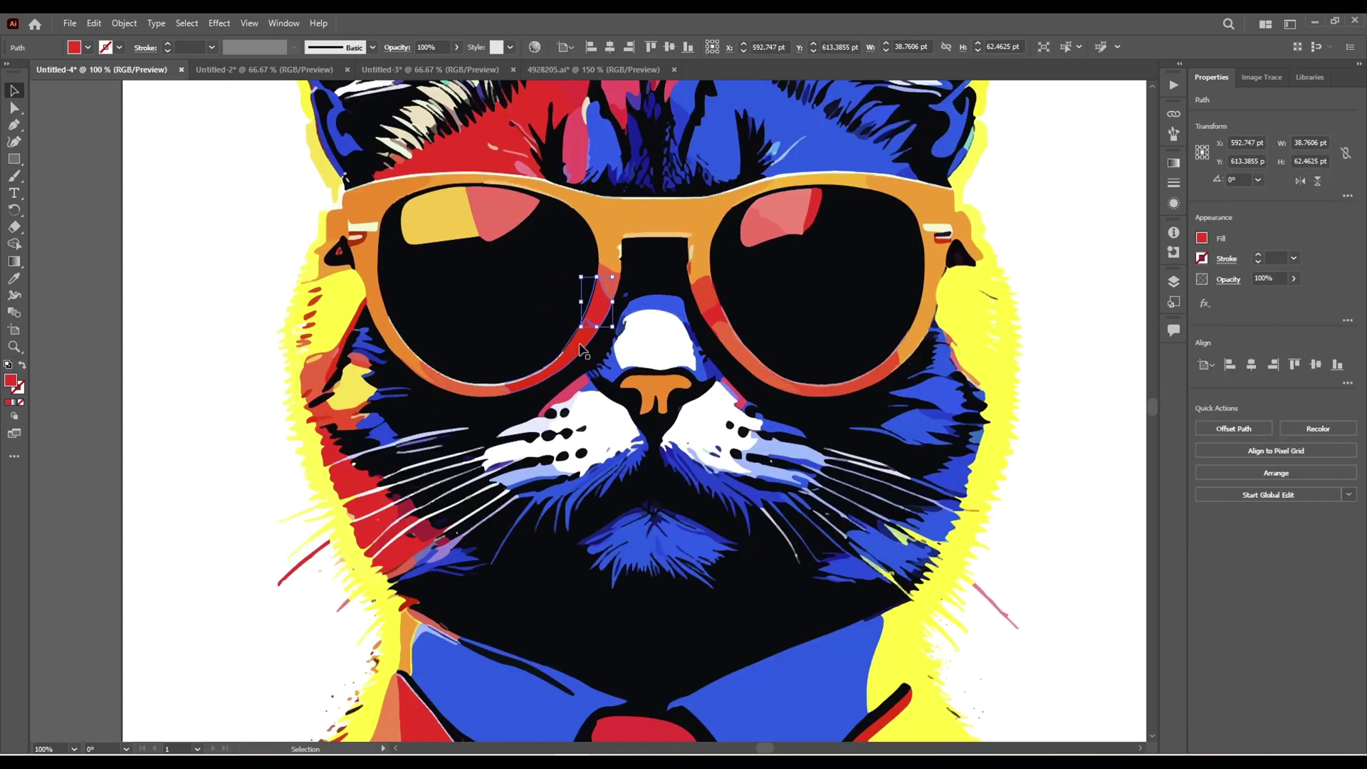
pyautogui.keyDown('shift'); pyautogui.click(581, 347); pyautogui.keyUp('shift')
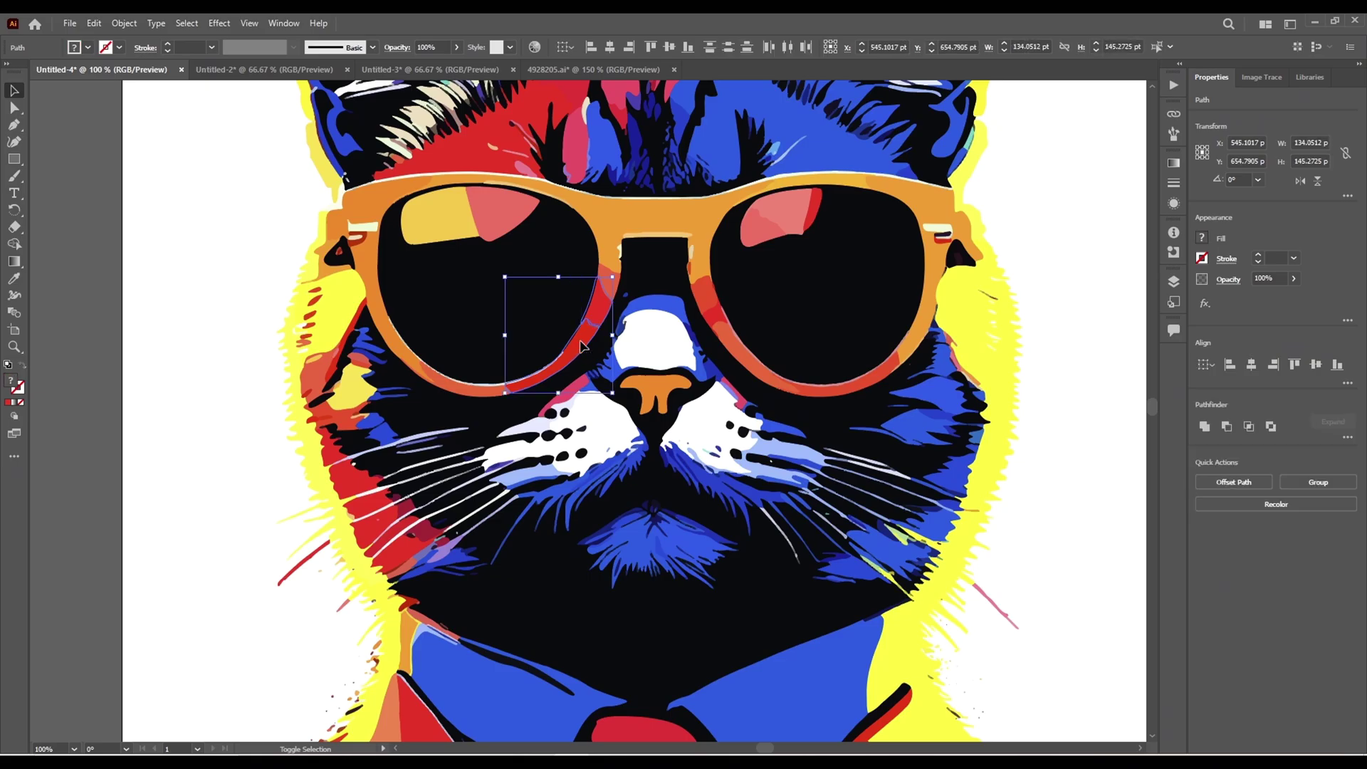
pyautogui.keyDown('shift'); pyautogui.click(712, 320); pyautogui.keyUp('shift')
pyautogui.keyDown('shift'); pyautogui.click(787, 388); pyautogui.keyUp('shift')
pyautogui.keyDown('shift'); pyautogui.click(837, 390); pyautogui.keyUp('shift')
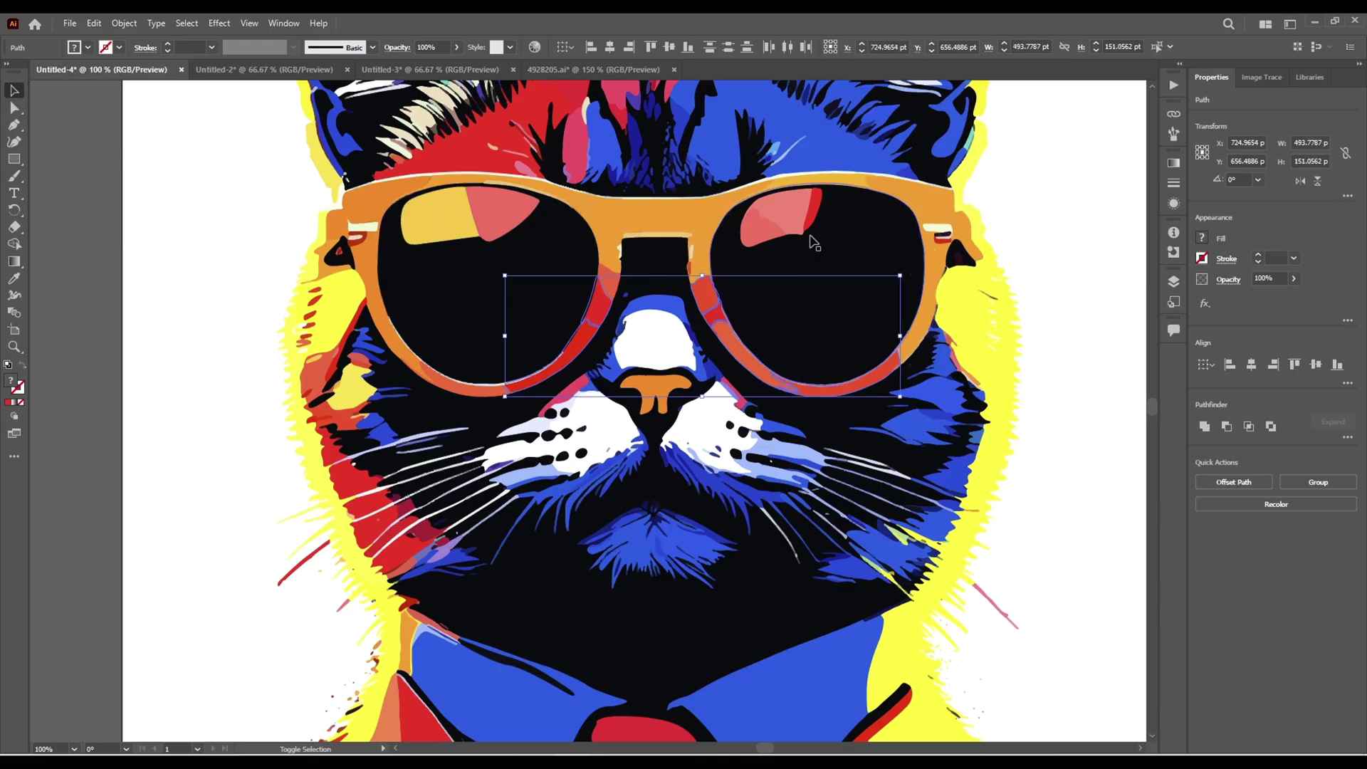
pyautogui.keyDown('shift'); pyautogui.click(443, 386); pyautogui.keyUp('shift')
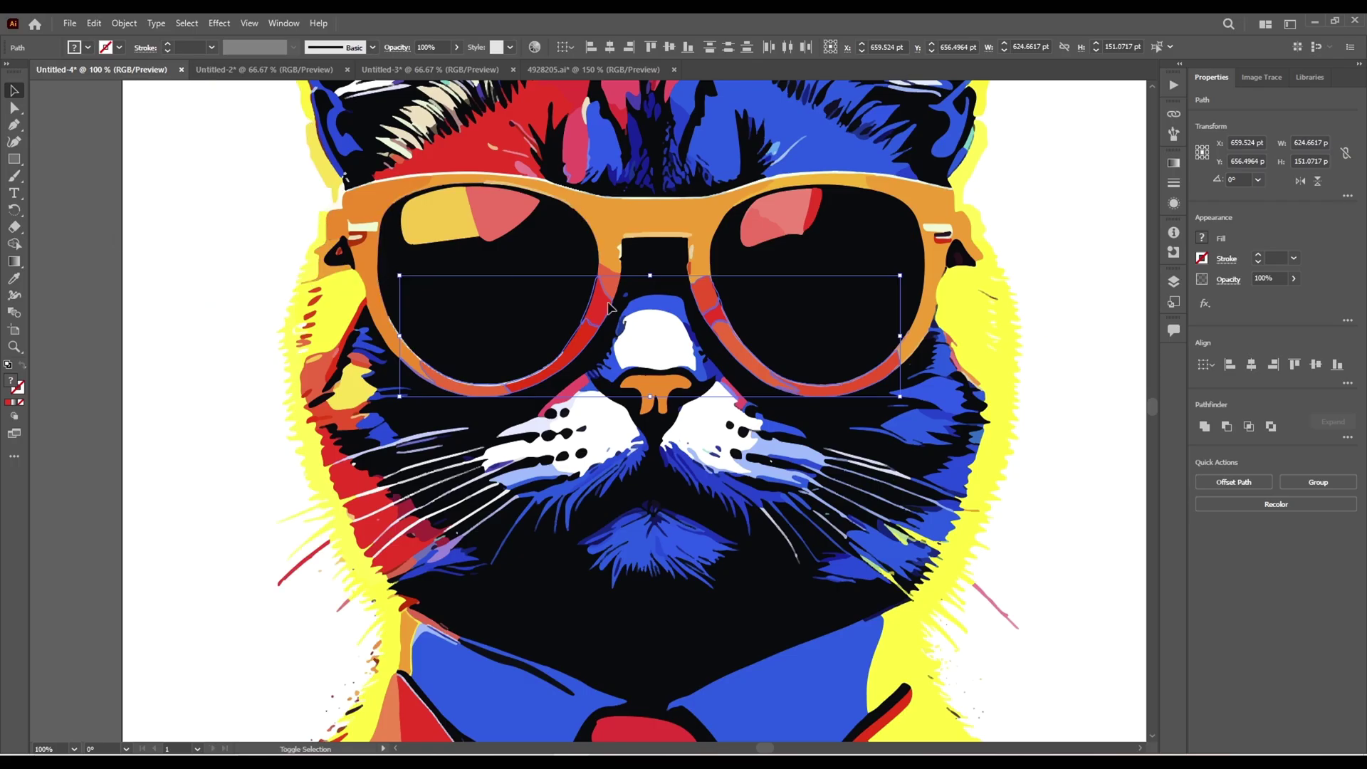
pyautogui.keyDown('shift'); pyautogui.click(697, 311); pyautogui.keyUp('shift')
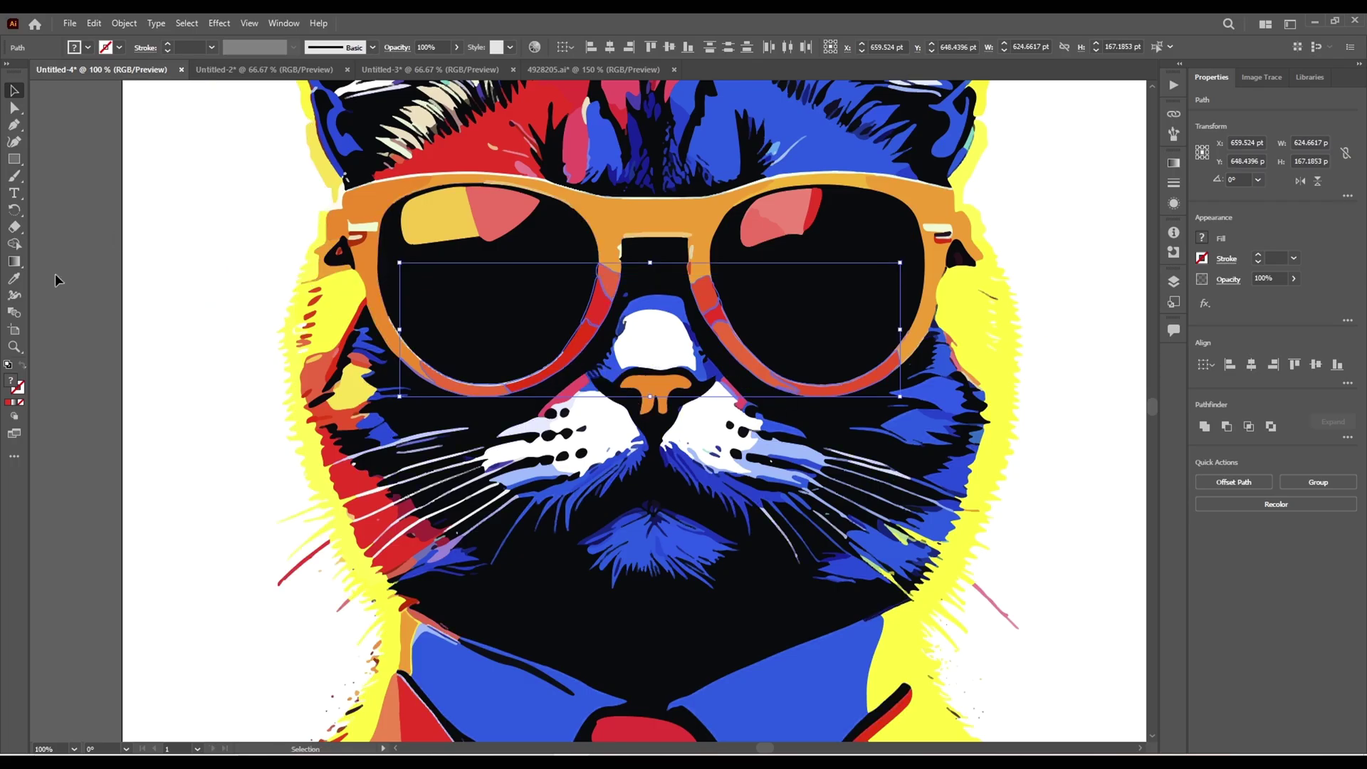
# Fill the selected rims with the frame's orange using the Eyedropper, then deselect
pyautogui.click(14, 279)
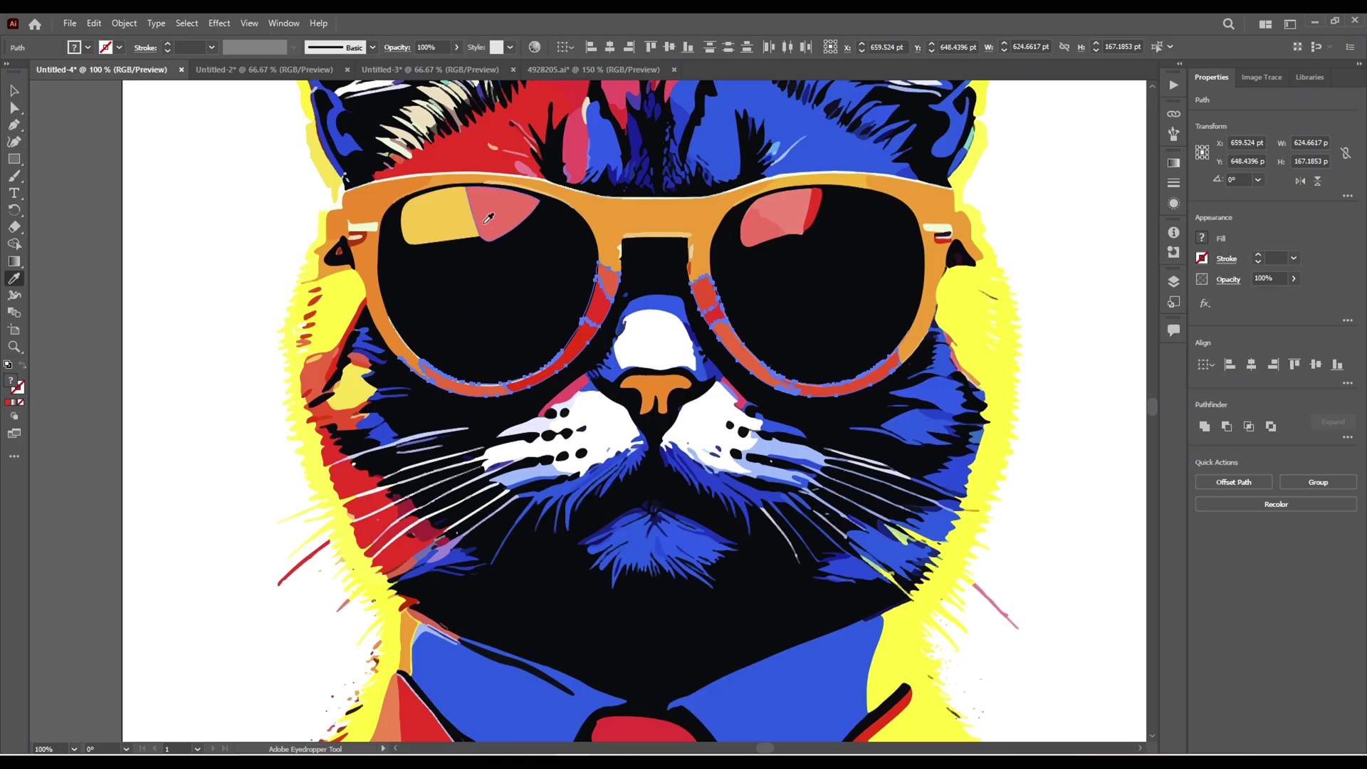
pyautogui.click(407, 182)
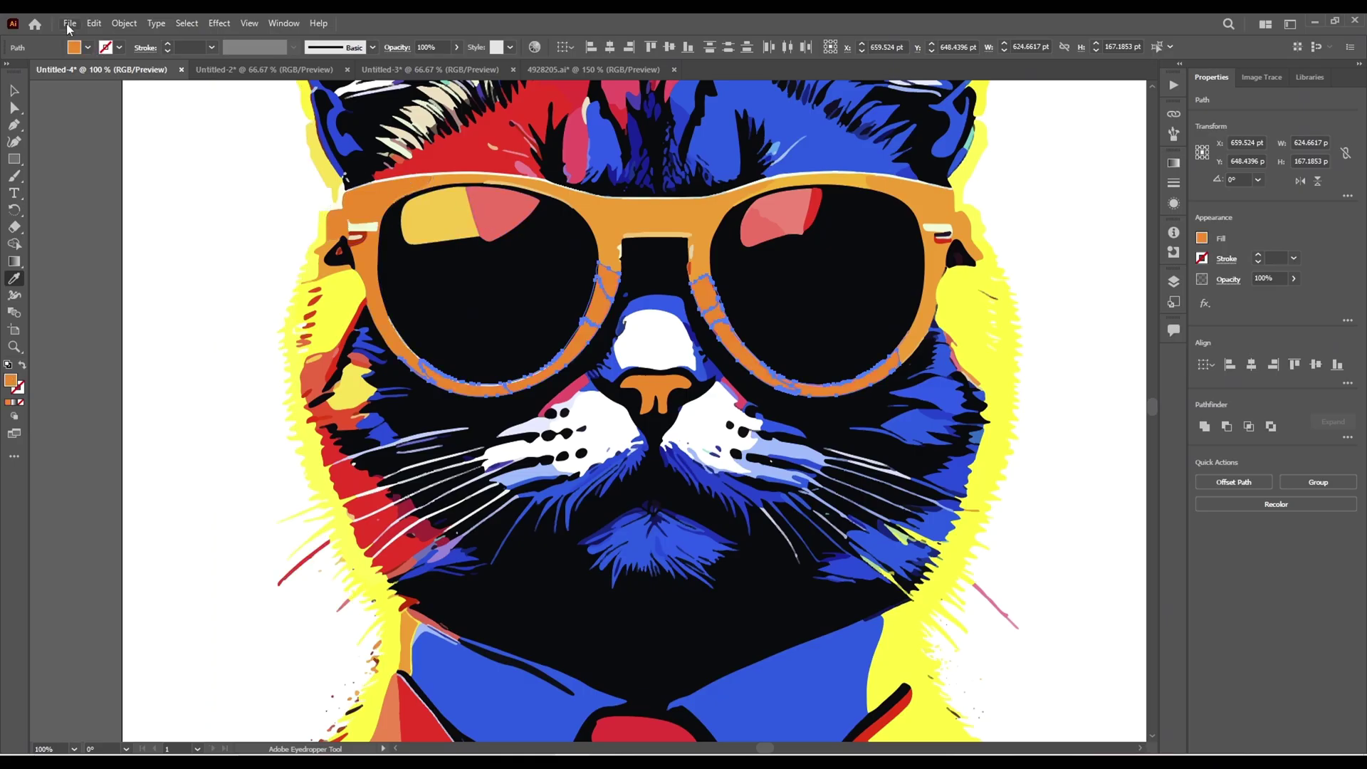
pyautogui.click(14, 91)
pyautogui.click(306, 226)
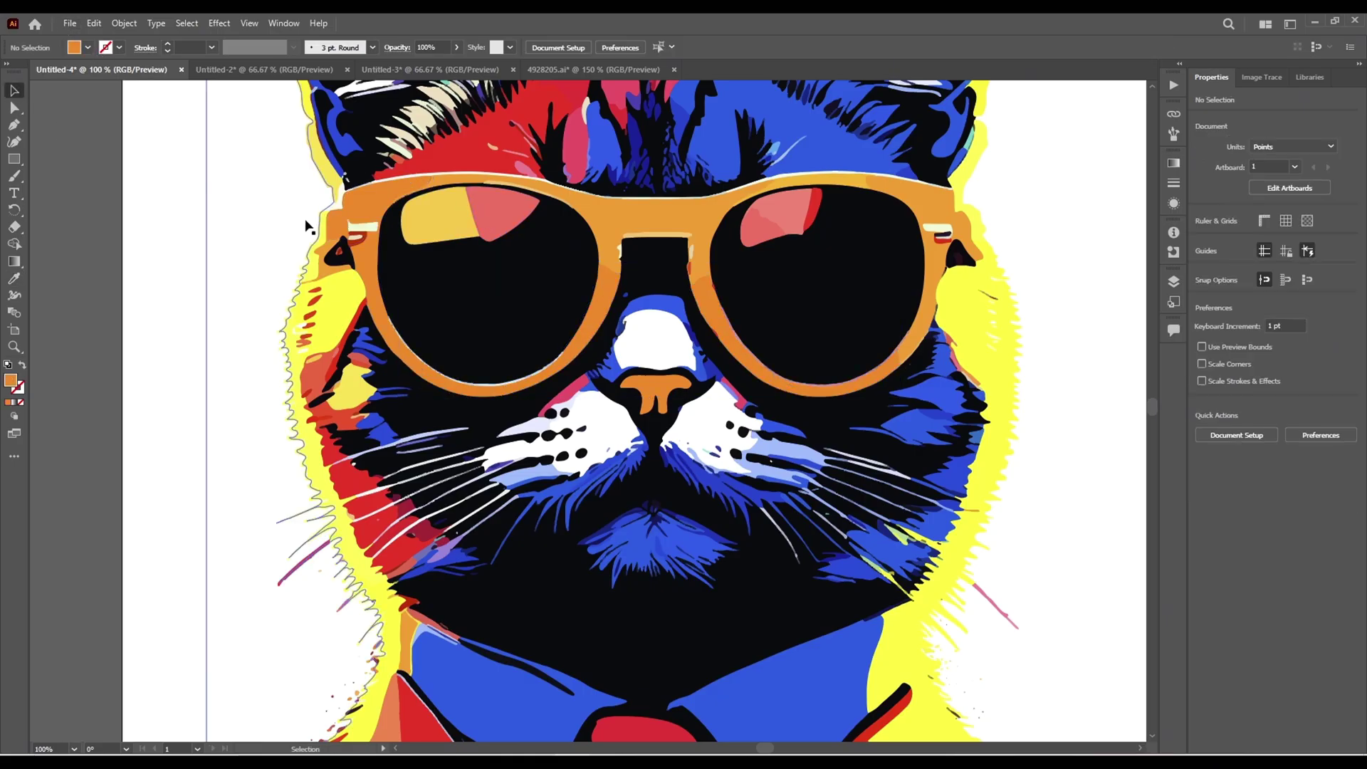
pyautogui.scroll(-3, 303, 228)
pyautogui.scroll(3, 347, 223)
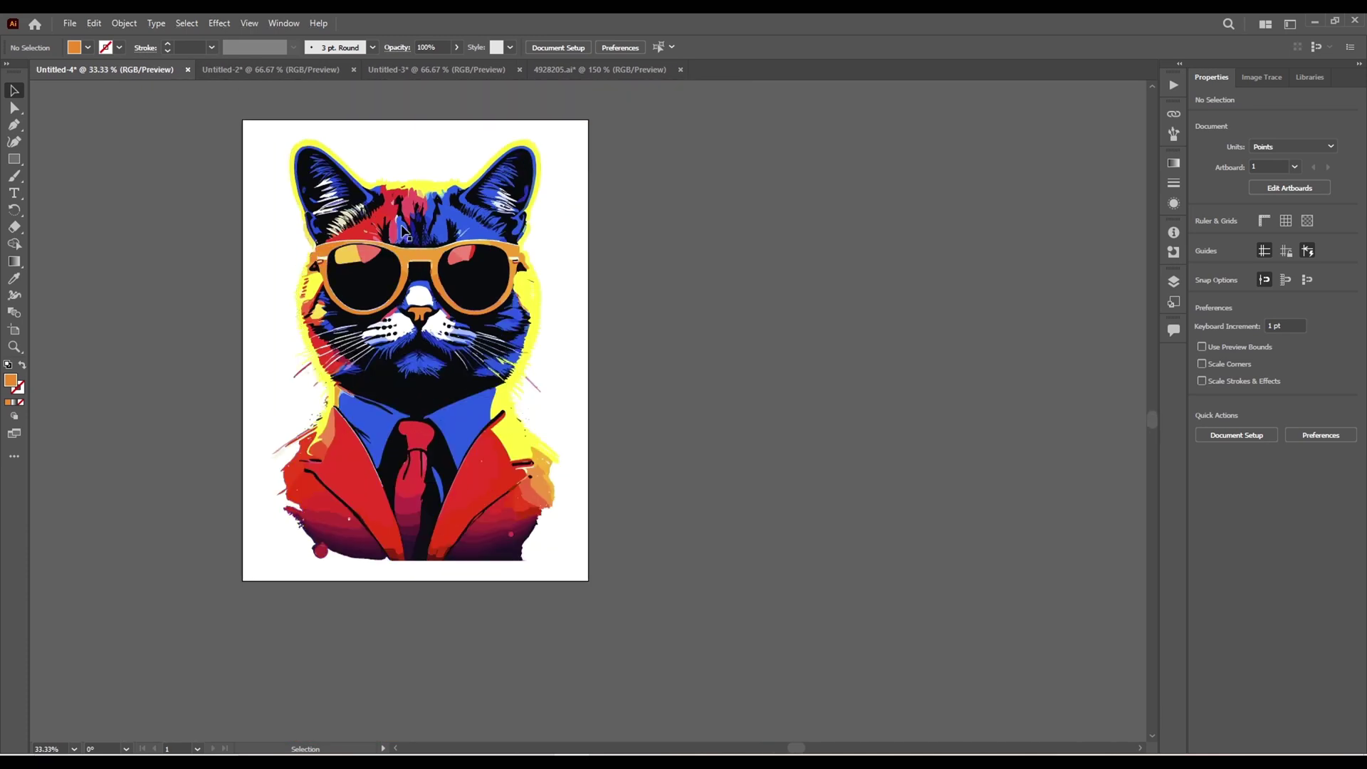